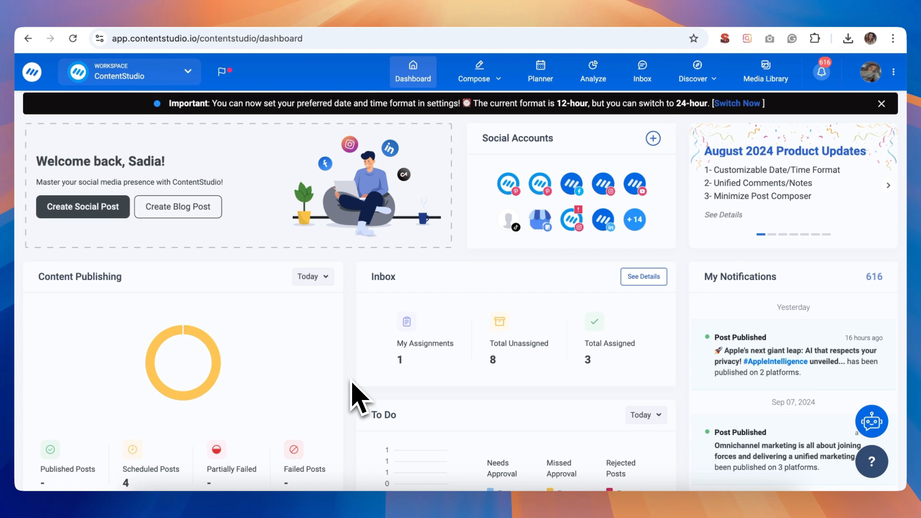
Start a new social post and select both YouTube channels as the publishing accounts.
{"action": "mouse_move", "coordinate": [498, 66]}
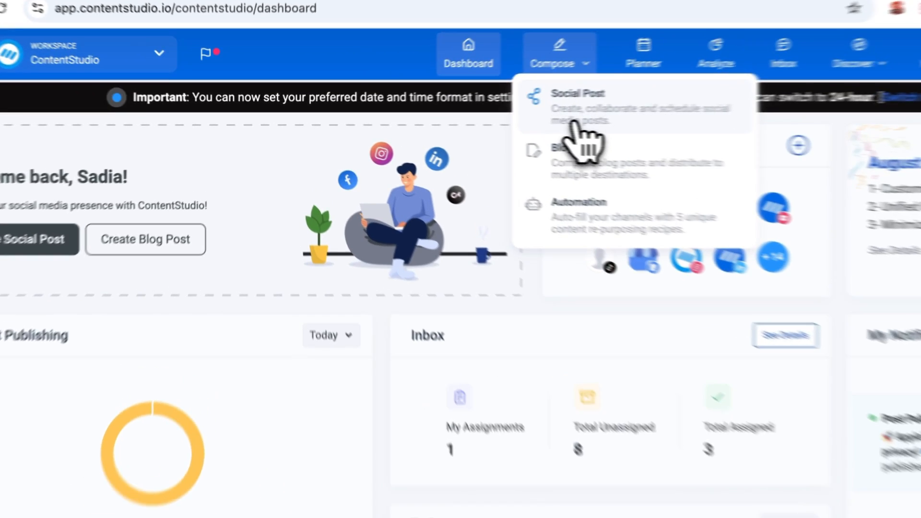
{"action": "left_click", "coordinate": [484, 108]}
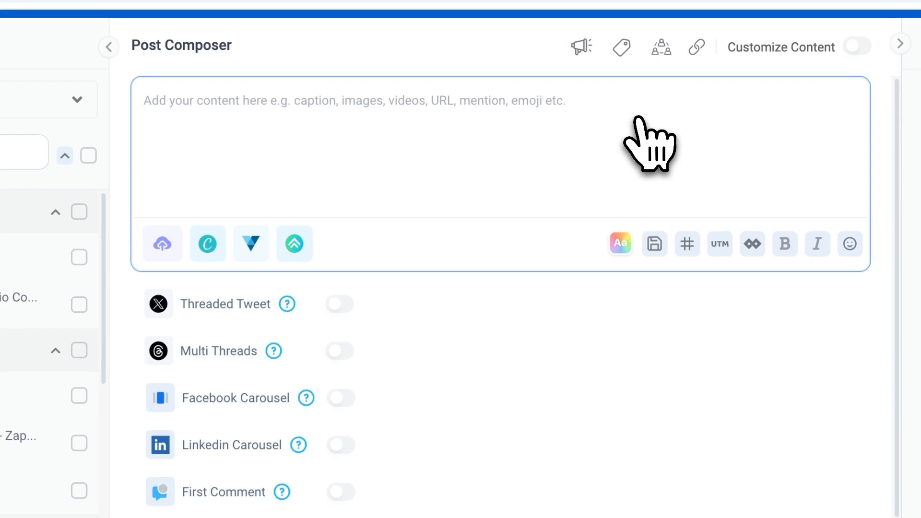
{"action": "scroll", "coordinate": [99, 493], "scroll_direction": "down", "scroll_amount": 2}
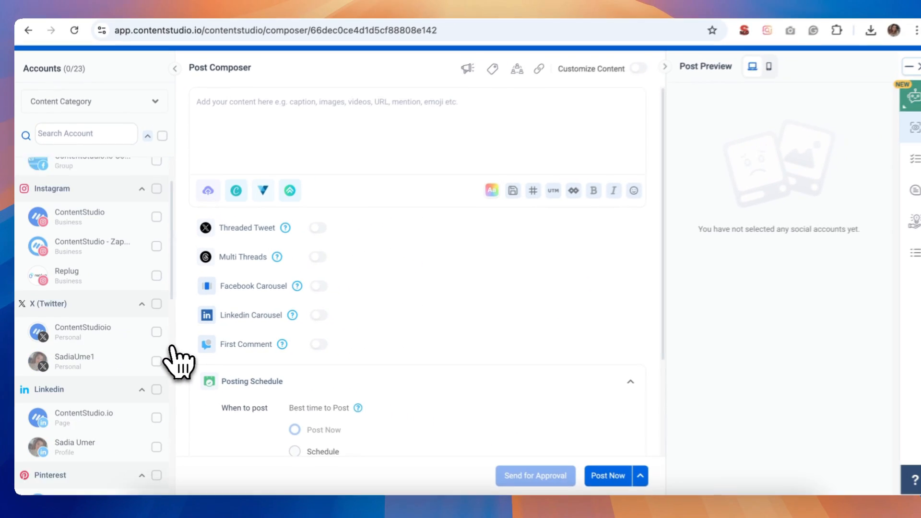
{"action": "scroll", "coordinate": [172, 346], "scroll_direction": "down", "scroll_amount": 6}
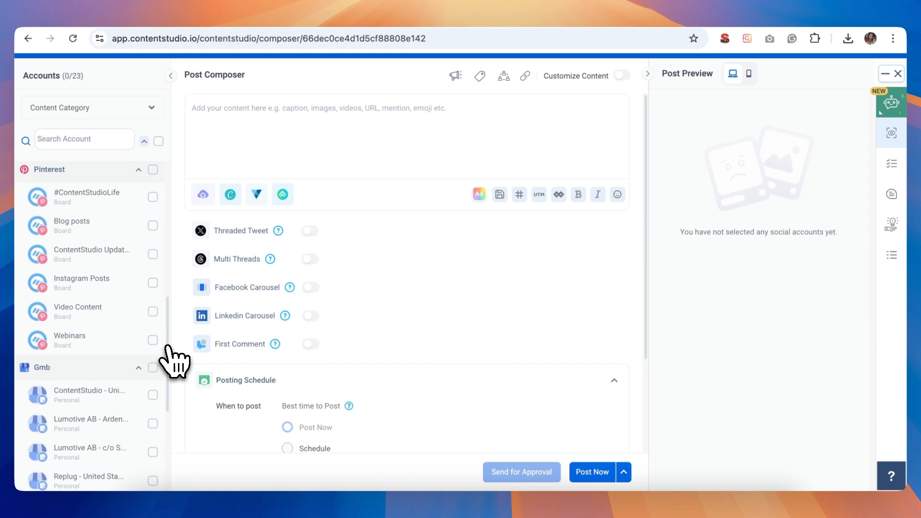
{"action": "scroll", "coordinate": [167, 346], "scroll_direction": "down", "scroll_amount": 3}
{"action": "left_click", "coordinate": [152, 363]}
{"action": "left_click", "coordinate": [153, 392]}
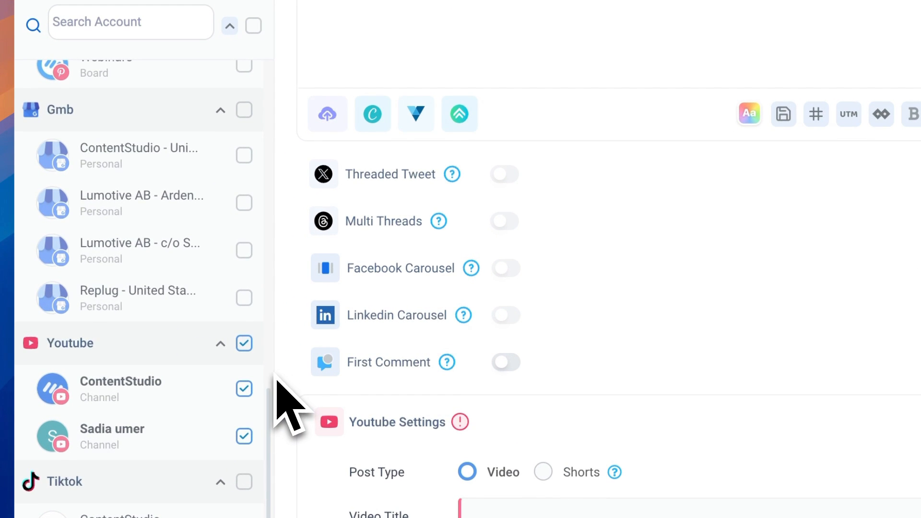
Paste the prepared caption beginning "Schedule your social posts at YOUR time:" into the post content.
{"action": "scroll", "coordinate": [288, 403], "scroll_direction": "up", "scroll_amount": 15}
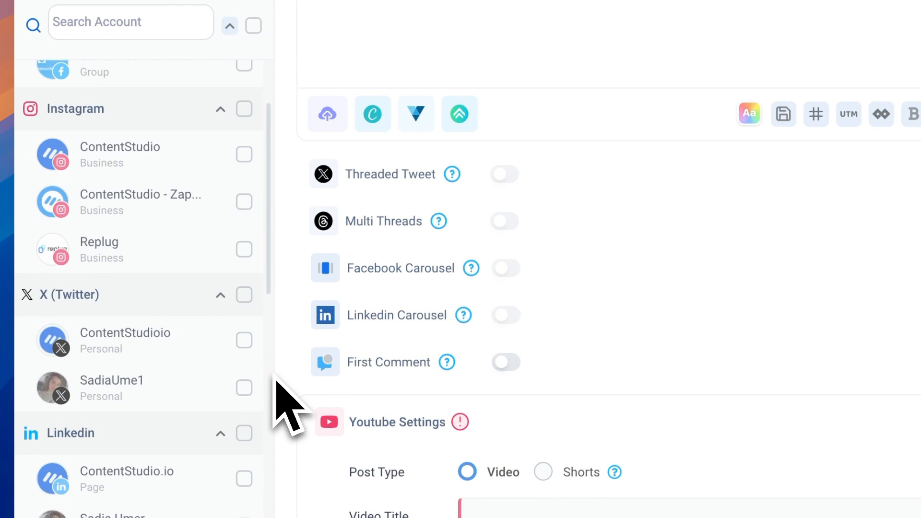
{"action": "left_click", "coordinate": [428, 30]}
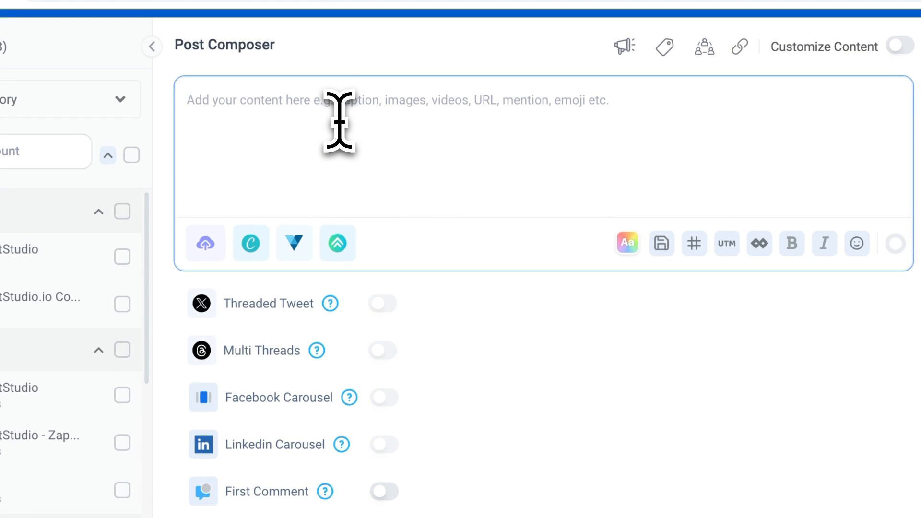
{"action": "type", "text": "📍 Schedule your social posts at YOUR time:  You can now schedule your social posts to each social media account at custom times from the social media post composer section of ContentStudio! Yippiieeee! 😁   This means that your social media post scheduling just got 10x easier, quicker, and more convenient! 😉   In this video, we show you how you can create custom schedules when you are about to publish a social media post to your social media accounts in the post composer."}
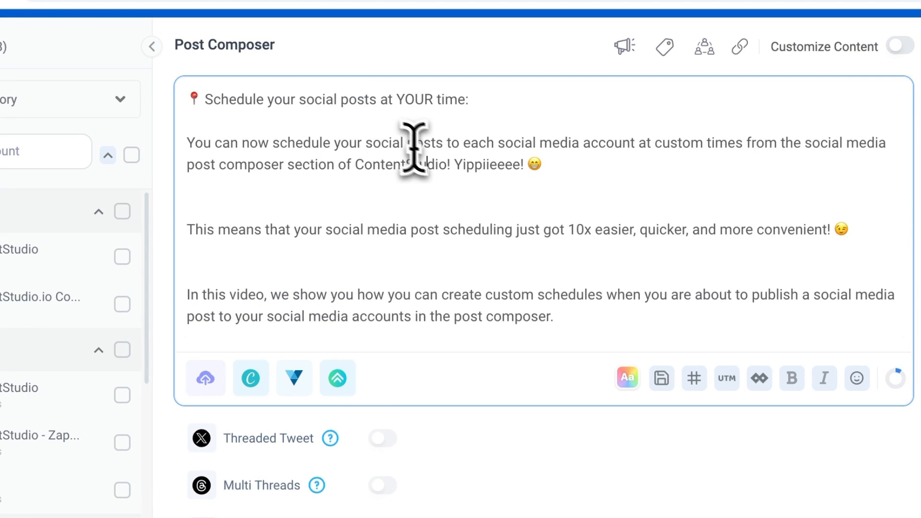
{"action": "left_click", "coordinate": [574, 326]}
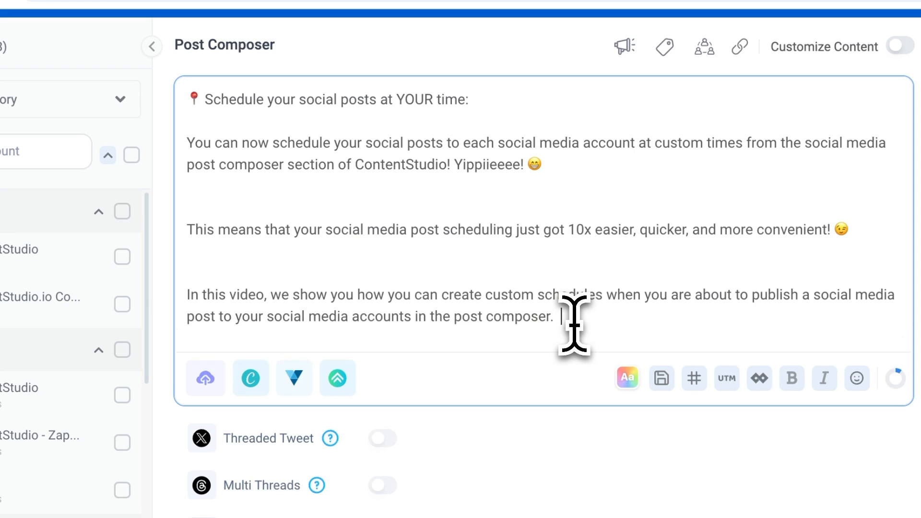
Upload the video Custom Time Scheduling.mp4 from the Downloads folder to the post.
{"action": "scroll", "coordinate": [574, 326], "scroll_direction": "down", "scroll_amount": 1}
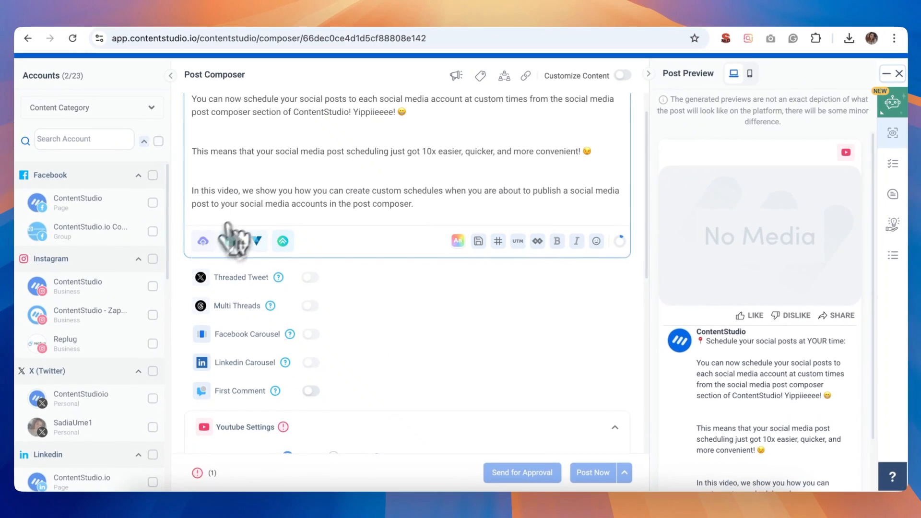
{"action": "left_click", "coordinate": [205, 320]}
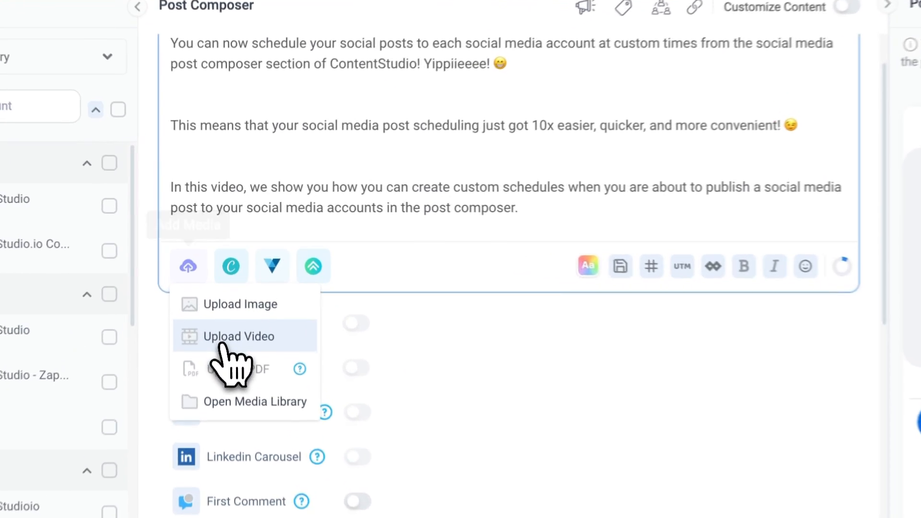
{"action": "left_click", "coordinate": [224, 287]}
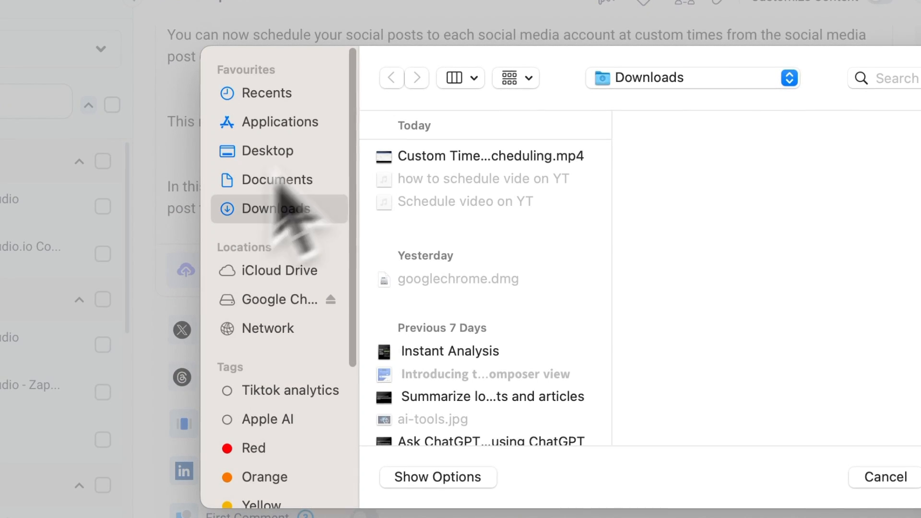
{"action": "left_click", "coordinate": [425, 156]}
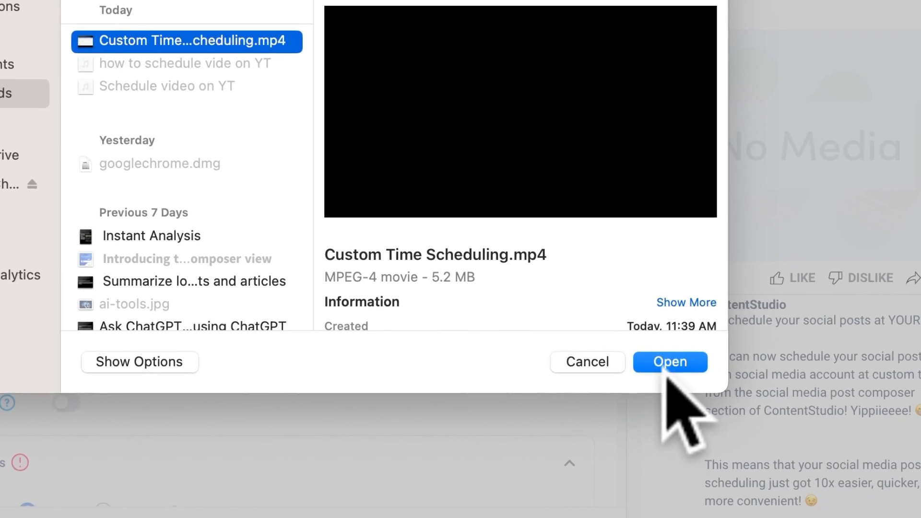
{"action": "left_click", "coordinate": [667, 367]}
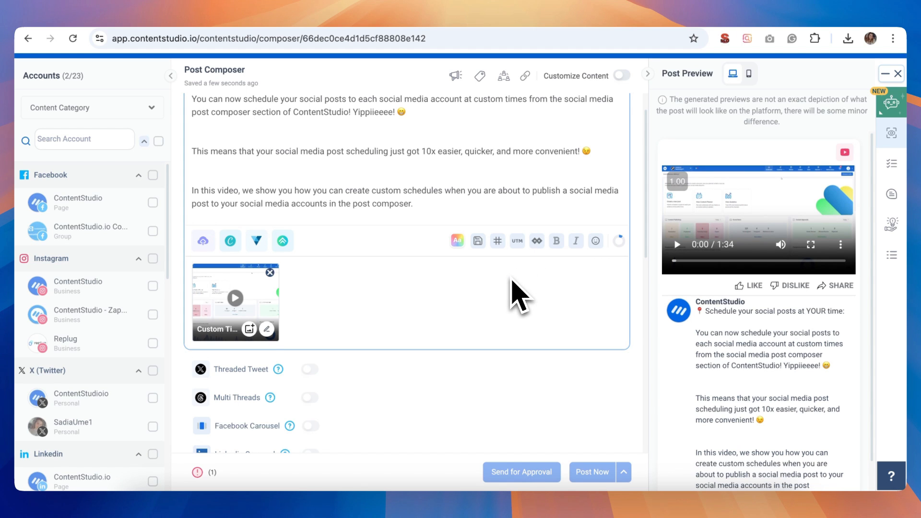
Add a smiling face emoji at the end of the post caption.
{"action": "scroll", "coordinate": [515, 291], "scroll_direction": "down", "scroll_amount": 1}
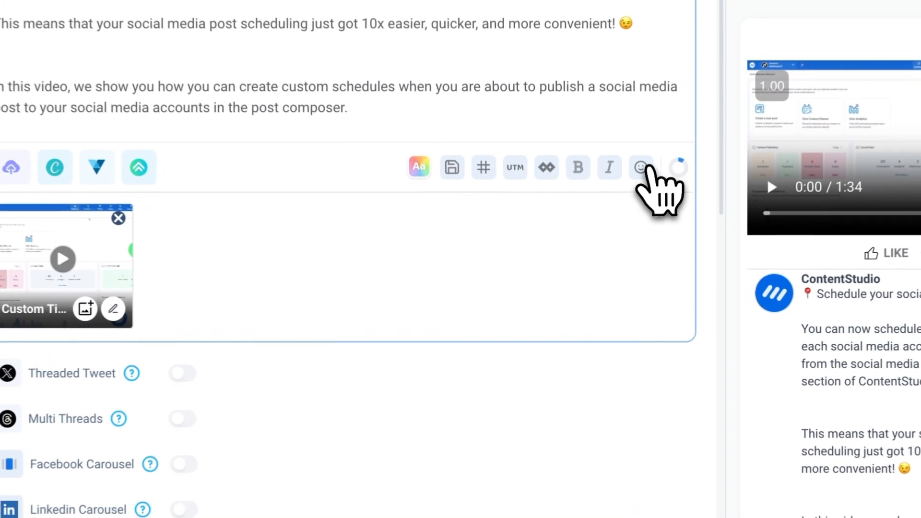
{"action": "left_click", "coordinate": [595, 231]}
{"action": "scroll", "coordinate": [515, 360], "scroll_direction": "down", "scroll_amount": 3}
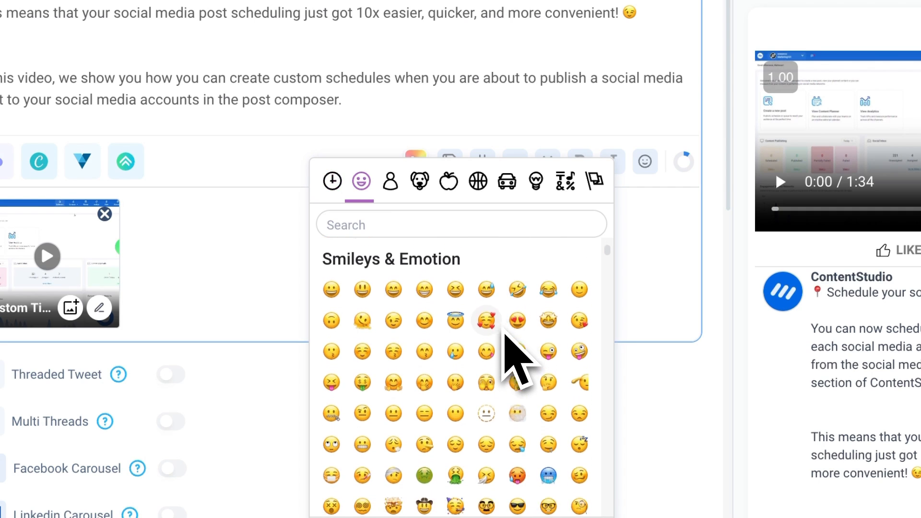
{"action": "scroll", "coordinate": [509, 355], "scroll_direction": "up", "scroll_amount": 1}
{"action": "left_click", "coordinate": [424, 369]}
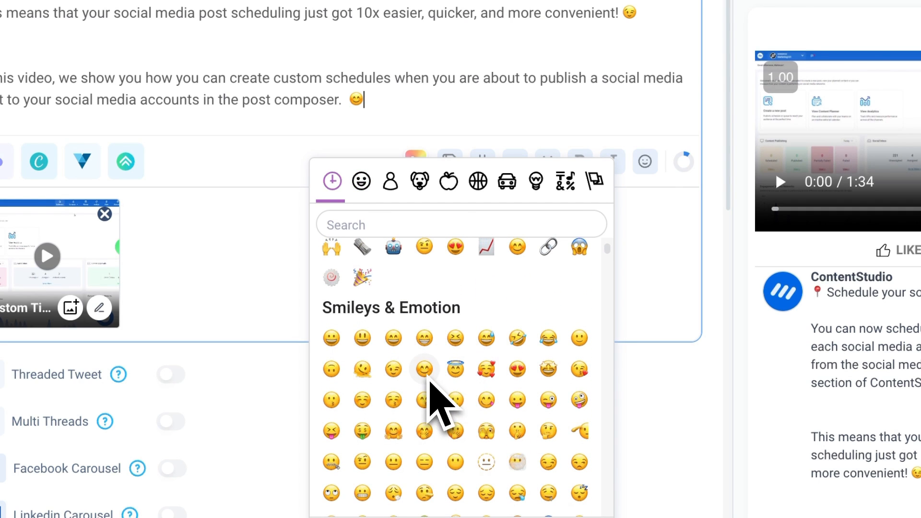
{"action": "scroll", "coordinate": [436, 336], "scroll_direction": "up", "scroll_amount": 2}
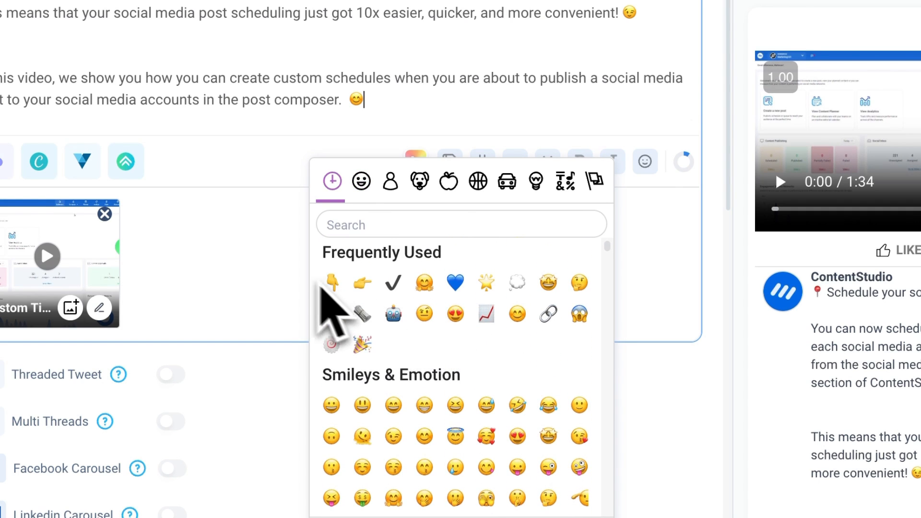
{"action": "left_click", "coordinate": [294, 281]}
Examine the hashtag options, including the saved hashtag list, the random hashtag count and the placement choices.
{"action": "left_click", "coordinate": [482, 165]}
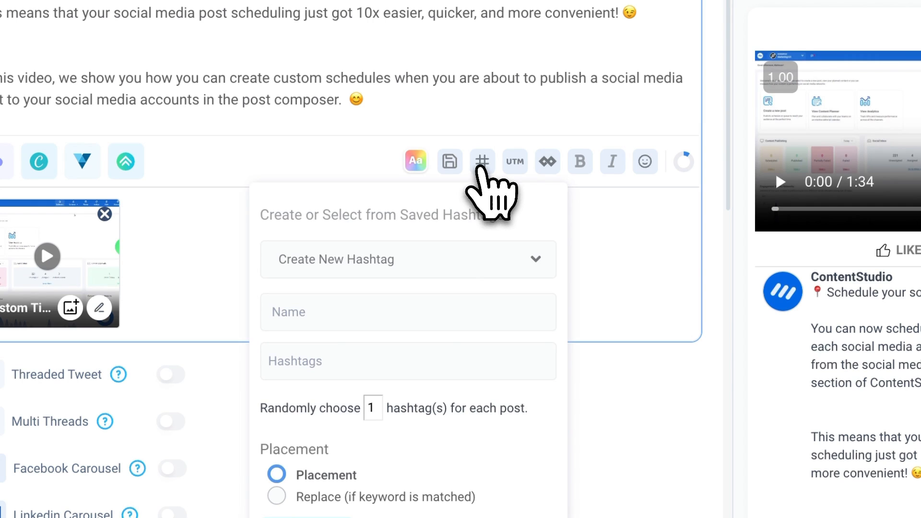
{"action": "left_click", "coordinate": [455, 261]}
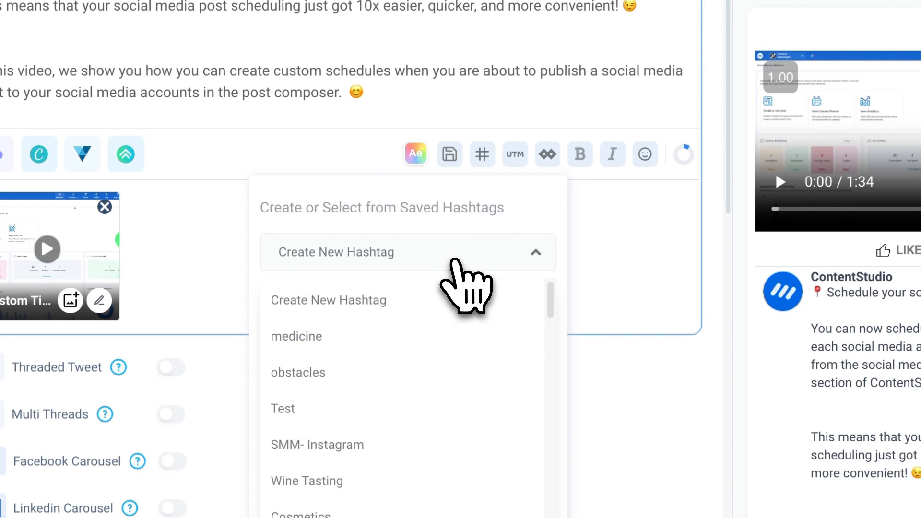
{"action": "scroll", "coordinate": [442, 386], "scroll_direction": "down", "scroll_amount": 6}
{"action": "scroll", "coordinate": [439, 370], "scroll_direction": "up", "scroll_amount": 5}
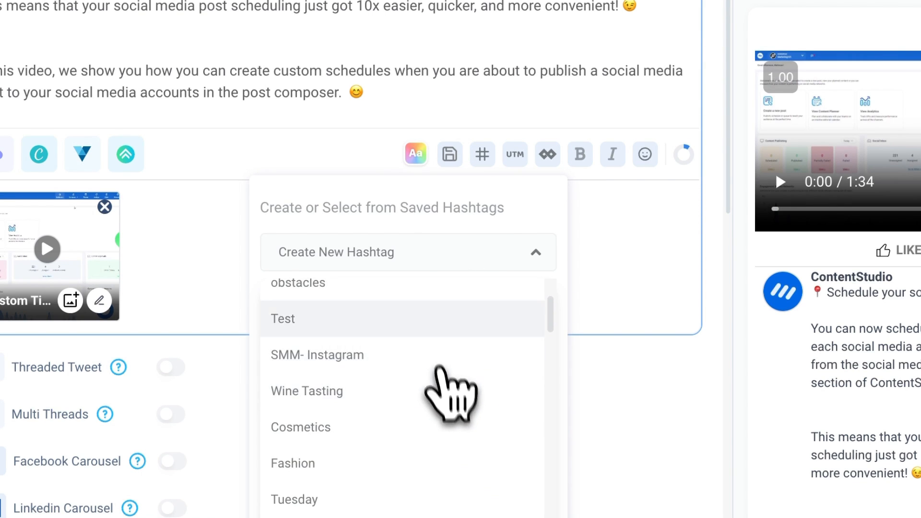
{"action": "left_click", "coordinate": [436, 262]}
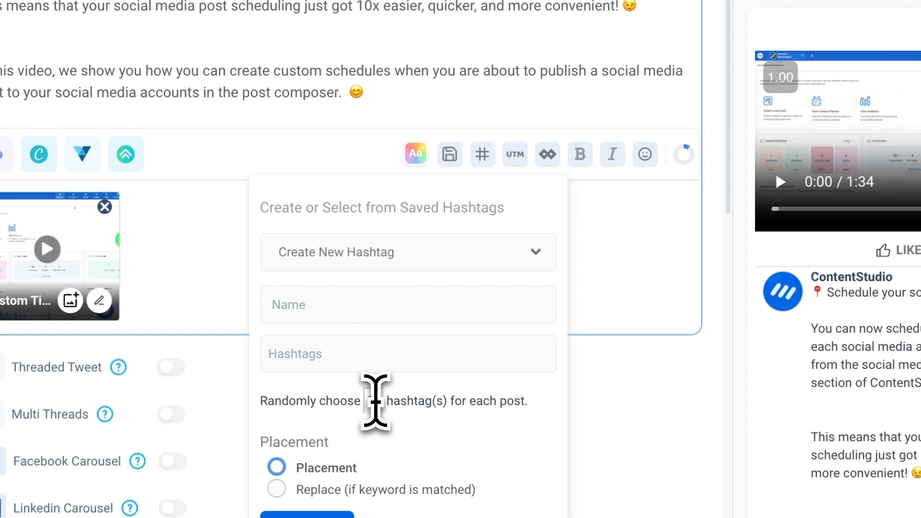
{"action": "scroll", "coordinate": [375, 401], "scroll_direction": "down", "scroll_amount": 3}
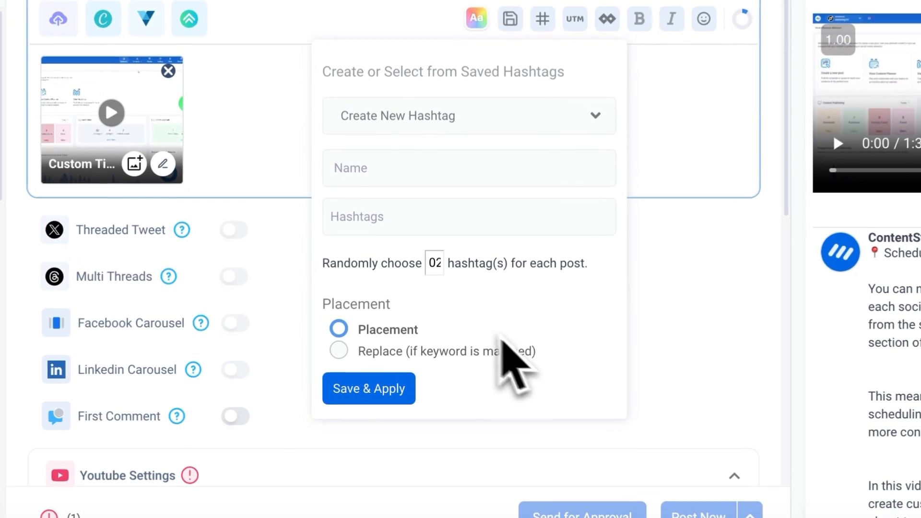
{"action": "left_click", "coordinate": [568, 361]}
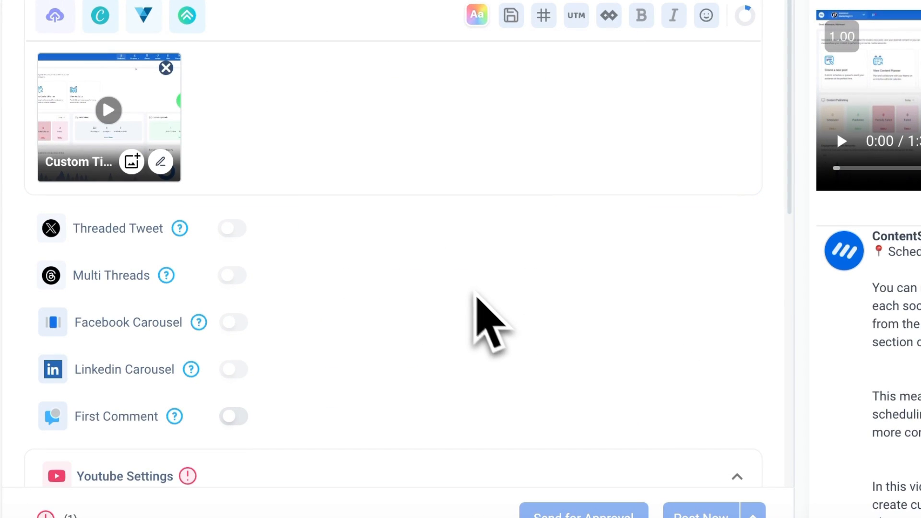
Examine the uploaded video's custom thumbnail options: suggested frames, choosing from the video and uploading an image.
{"action": "scroll", "coordinate": [473, 300], "scroll_direction": "up", "scroll_amount": 2}
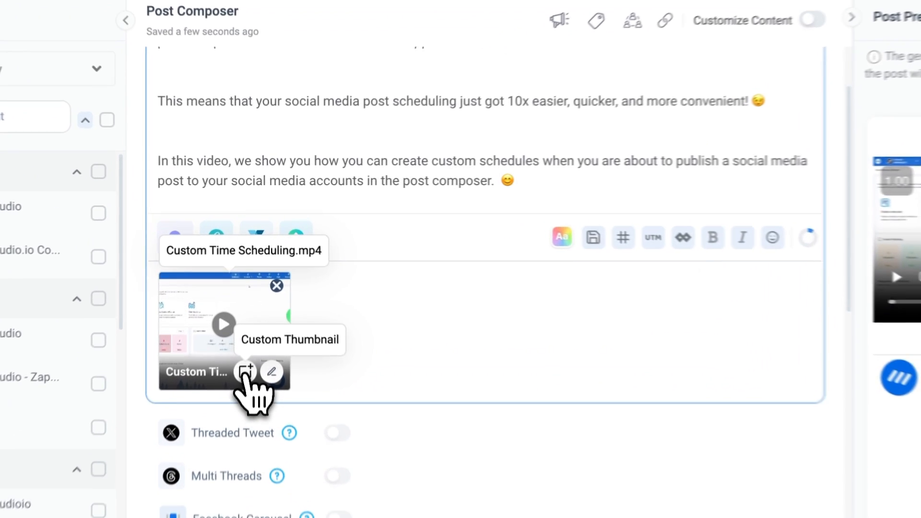
{"action": "left_click", "coordinate": [250, 307]}
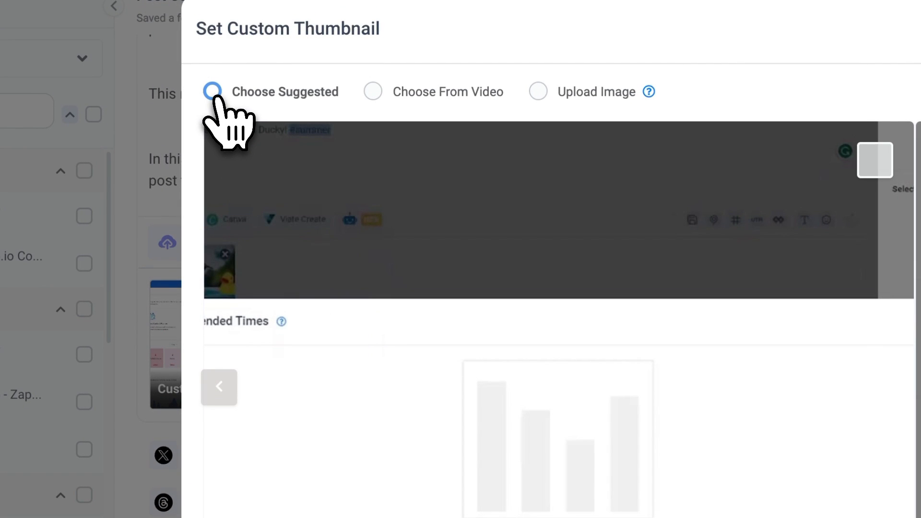
{"action": "left_click", "coordinate": [374, 92]}
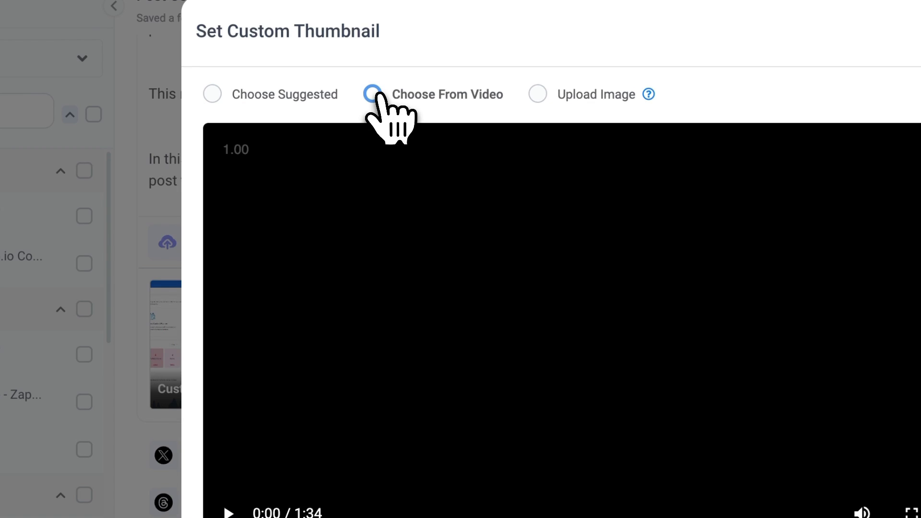
{"action": "left_click", "coordinate": [537, 95]}
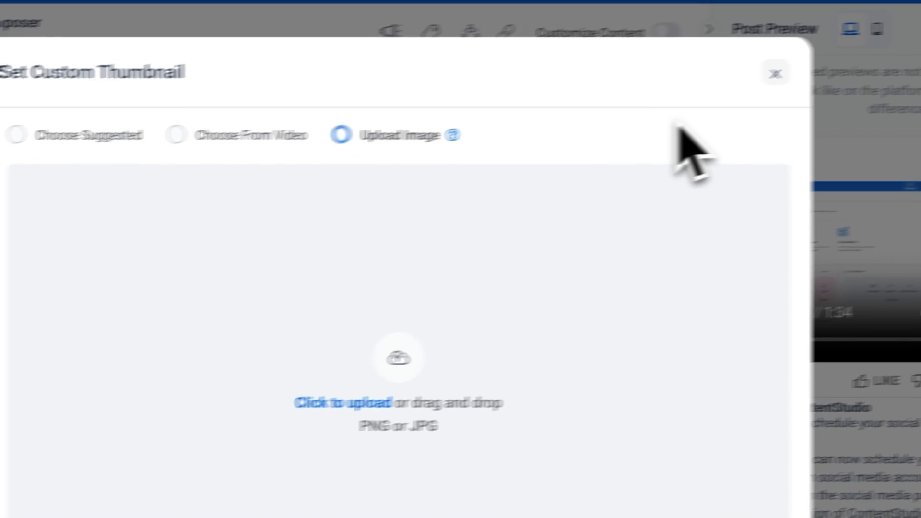
{"action": "left_click", "coordinate": [920, 47]}
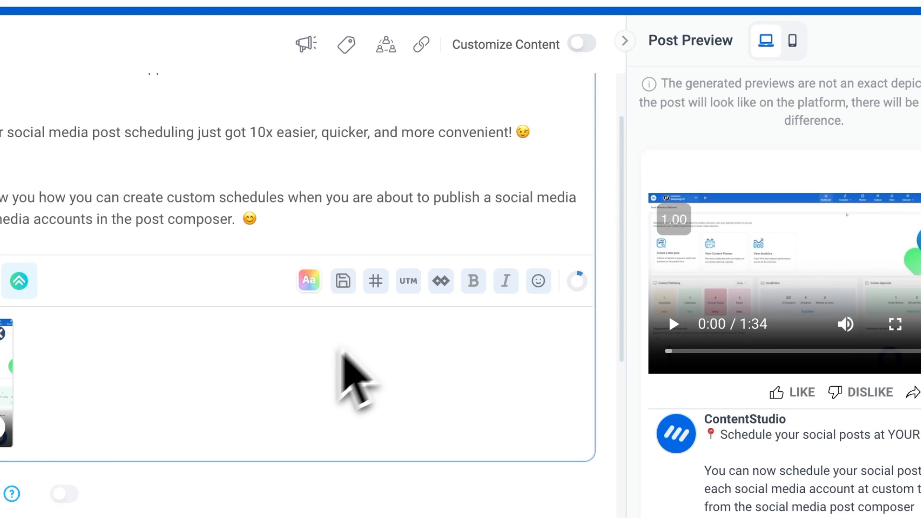
Open the AI Caption Generator and enter "CUSTOM SCHEDULING WITH CONTENTSTUDIO" as the caption idea.
{"action": "scroll", "coordinate": [317, 379], "scroll_direction": "down", "scroll_amount": 1}
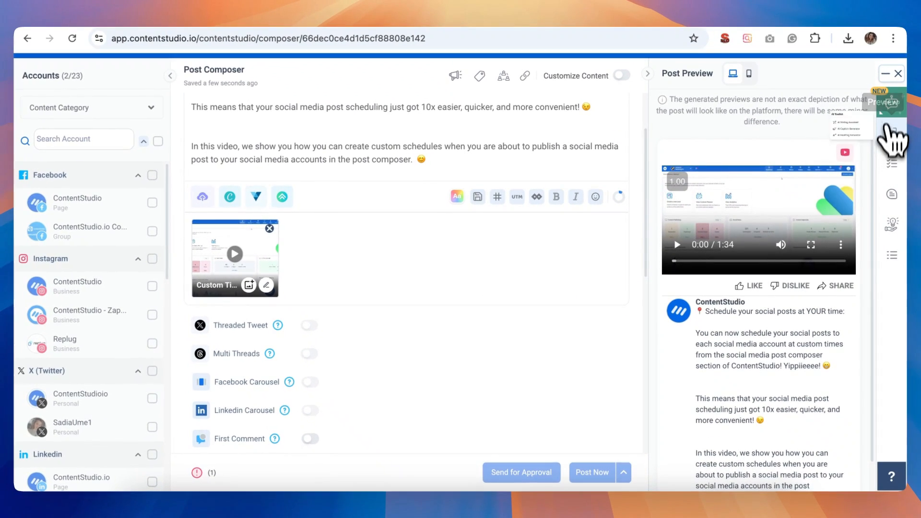
{"action": "mouse_move", "coordinate": [888, 109]}
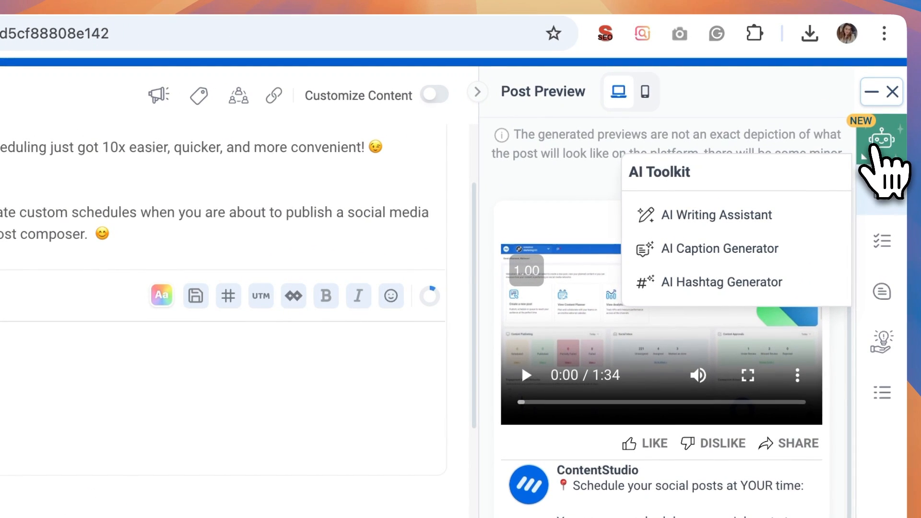
{"action": "left_click", "coordinate": [739, 251]}
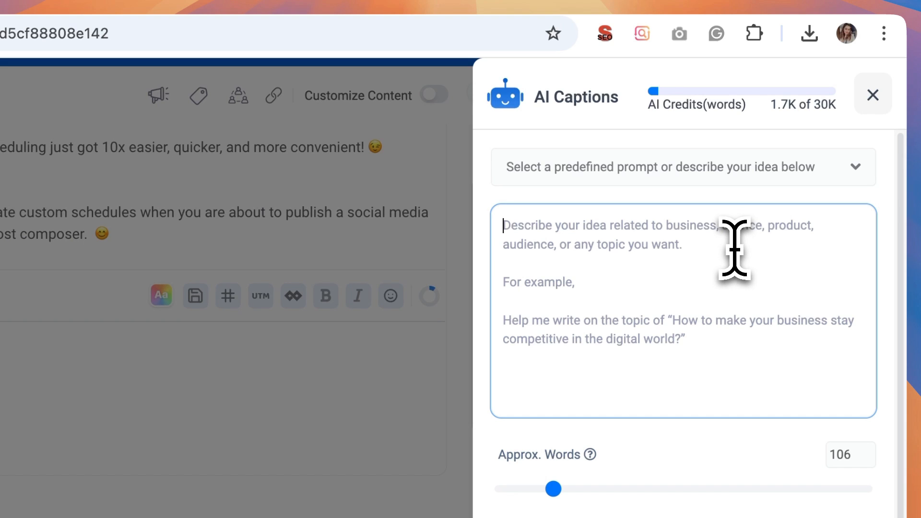
{"action": "type", "text": "cuSTOM SCHEDU"}
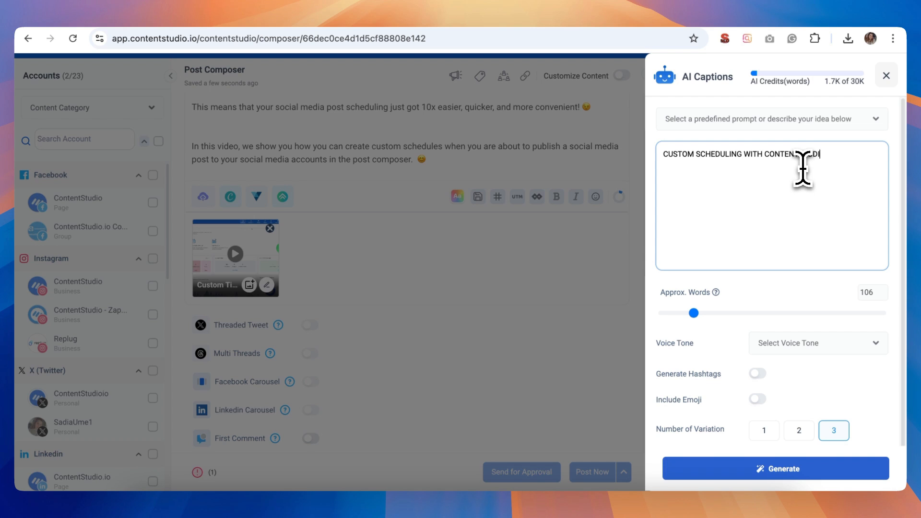
Set the AI caption length to approximately 154 words and its voice tone to Formal.
{"action": "left_click_drag", "start_coordinate": [694, 313], "coordinate": [708, 313]}
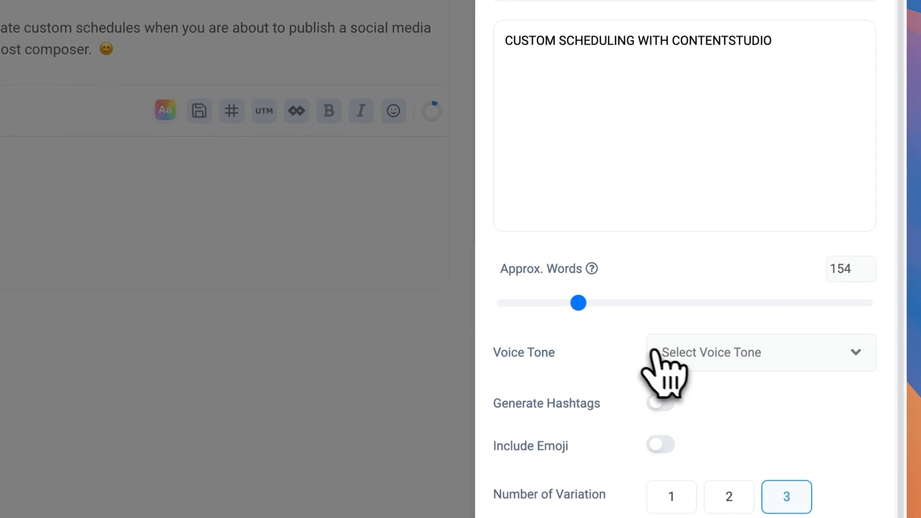
{"action": "left_click", "coordinate": [762, 342]}
{"action": "left_click", "coordinate": [687, 118]}
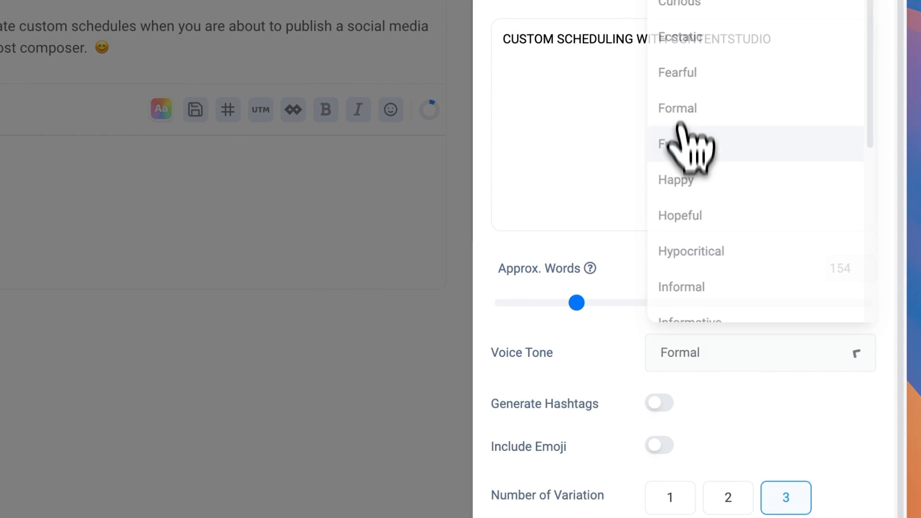
Turn on hashtags and emoji for the AI caption and generate three variations.
{"action": "left_click", "coordinate": [661, 403]}
{"action": "left_click", "coordinate": [661, 446]}
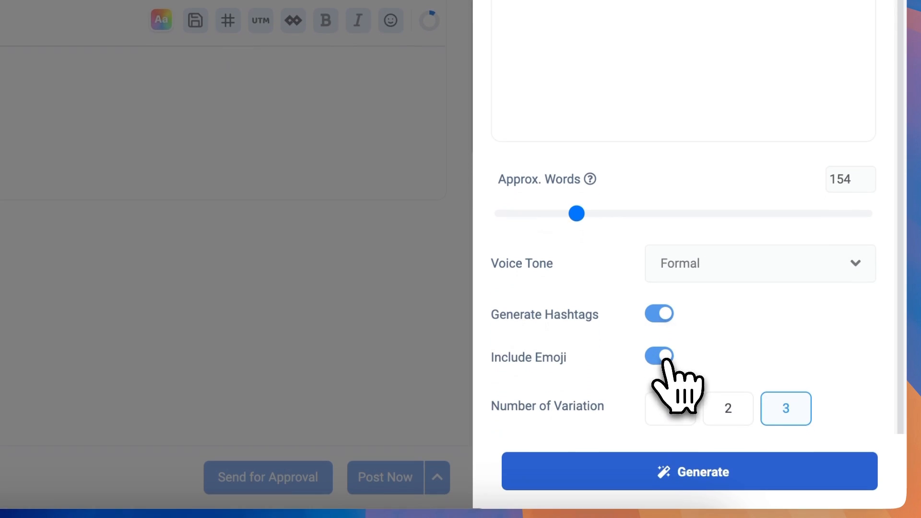
{"action": "left_click", "coordinate": [696, 472]}
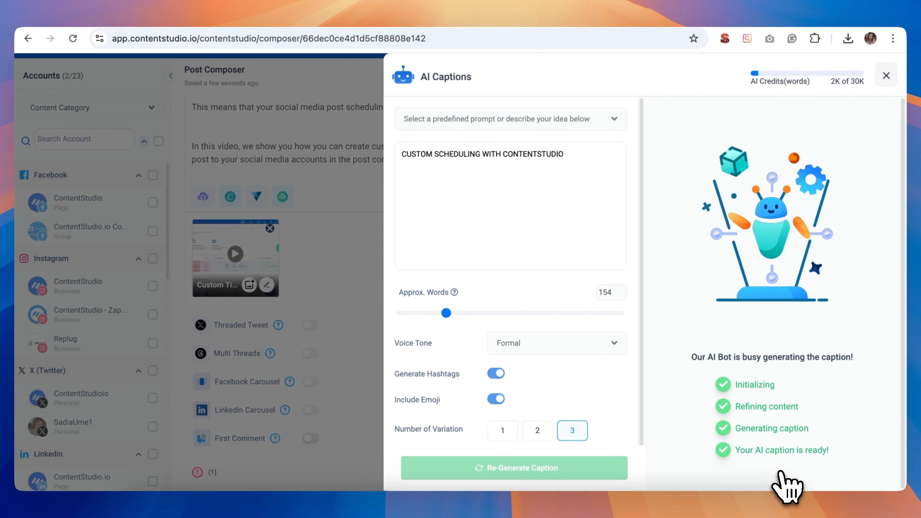
Review the generated captions and add the second one, beginning "With ContentsStudio", to the post editor.
{"action": "scroll", "coordinate": [780, 434], "scroll_direction": "down", "scroll_amount": 5}
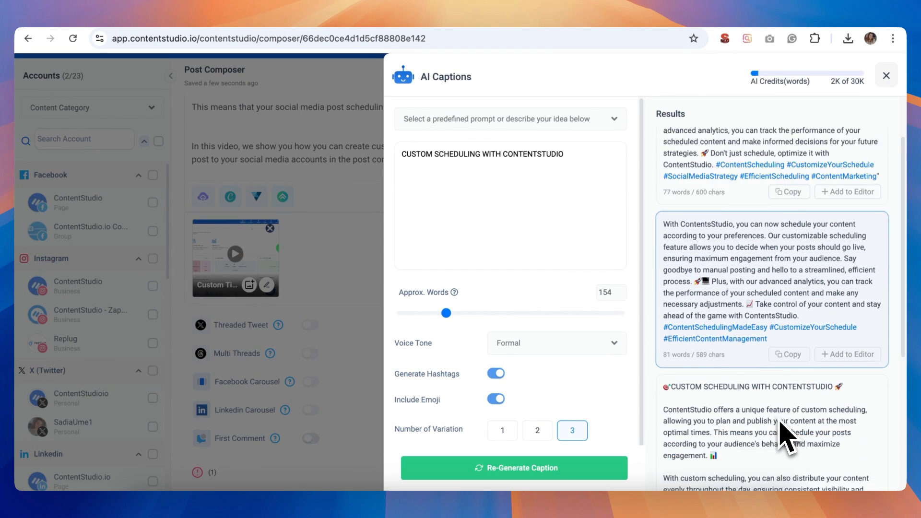
{"action": "scroll", "coordinate": [779, 422], "scroll_direction": "up", "scroll_amount": 5}
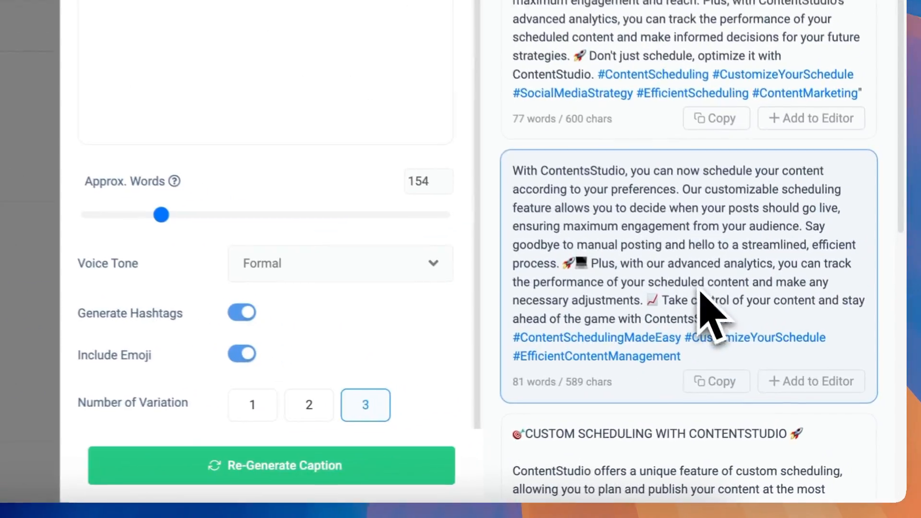
{"action": "scroll", "coordinate": [758, 346], "scroll_direction": "down", "scroll_amount": 1}
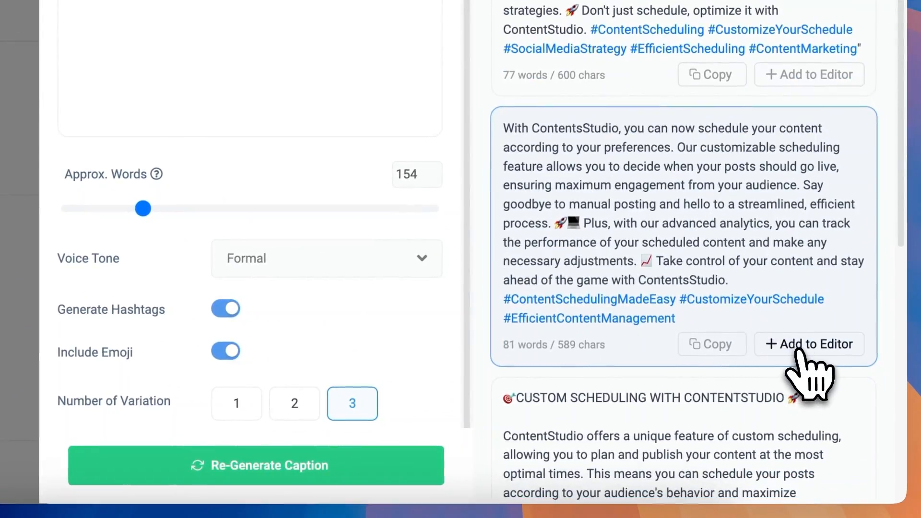
{"action": "left_click", "coordinate": [826, 372]}
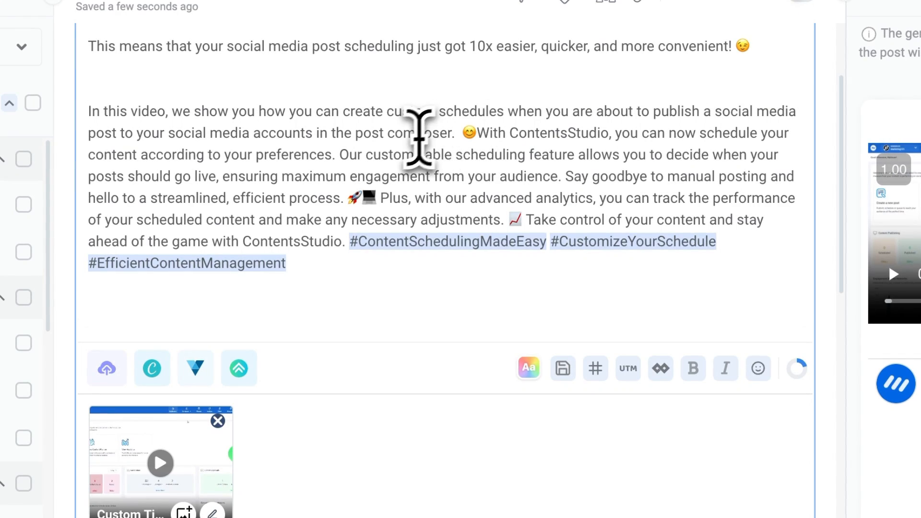
Separate the inserted AI caption from the preceding text with a blank line.
{"action": "left_click", "coordinate": [478, 134]}
{"action": "key", "text": "Return"}
{"action": "key", "text": "Return"}
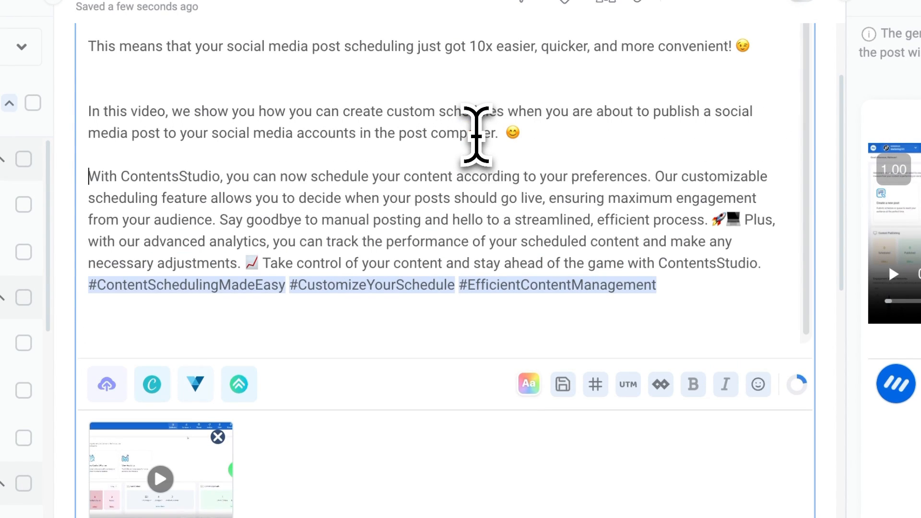
In the YouTube settings, try the Shorts post type, return to Video and enter the title "CUSTOM SCHEDULING".
{"action": "scroll", "coordinate": [421, 205], "scroll_direction": "down", "scroll_amount": 2}
{"action": "scroll", "coordinate": [421, 205], "scroll_direction": "down", "scroll_amount": 6}
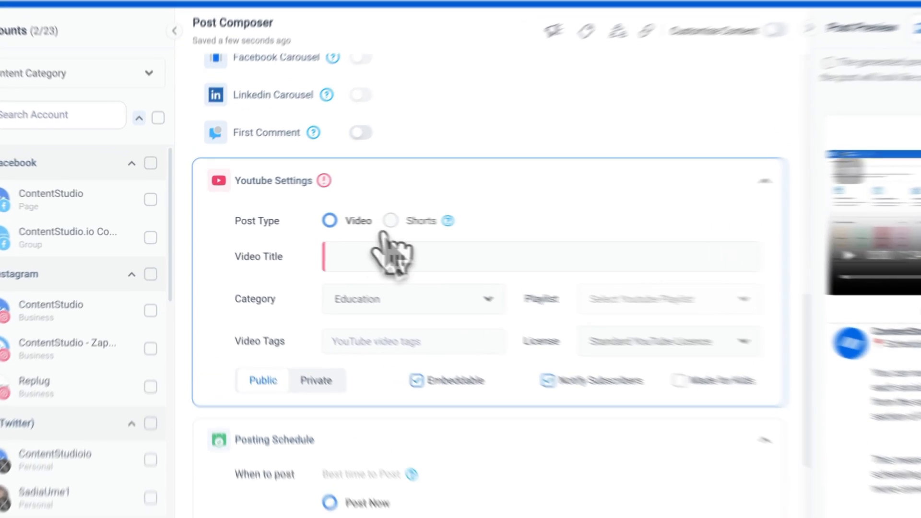
{"action": "left_click", "coordinate": [333, 219]}
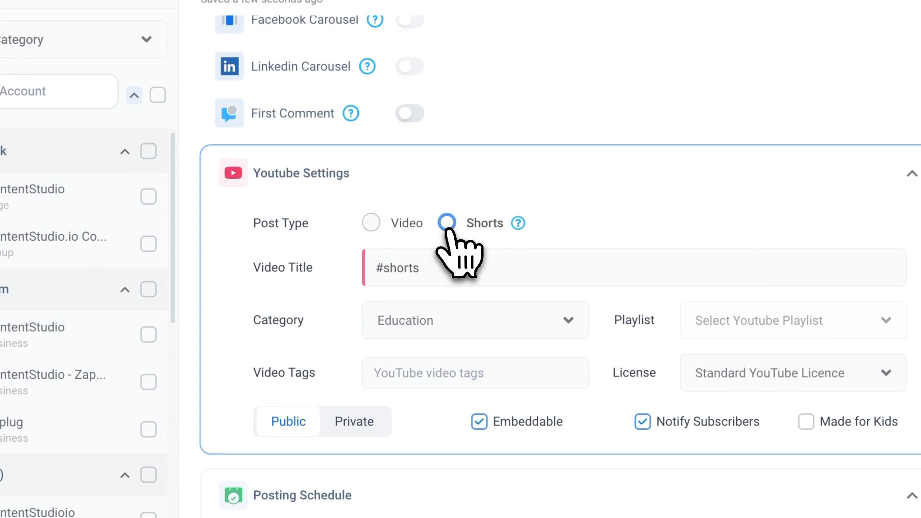
{"action": "left_click", "coordinate": [373, 223]}
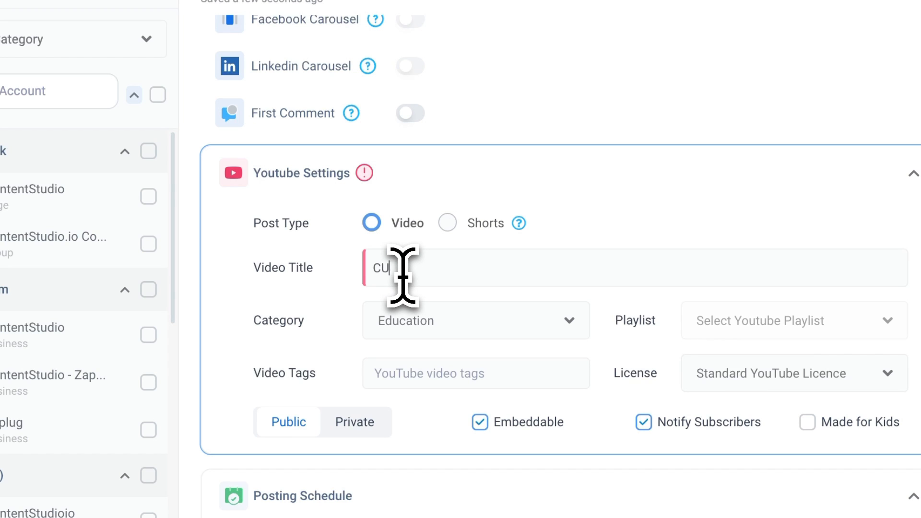
{"action": "left_click", "coordinate": [403, 276]}
{"action": "type", "text": "CUSTOM SCHEDULING"}
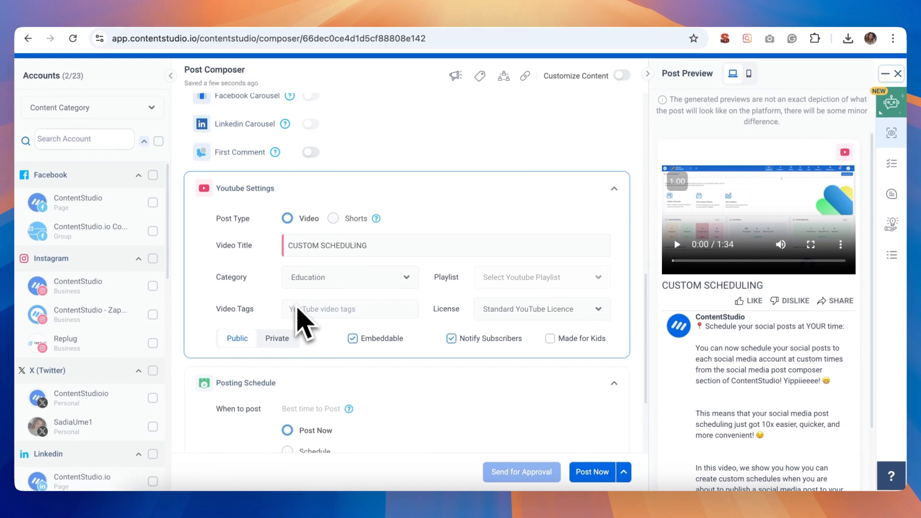
Try the YouTube video's tags, visibility, embedding and subscriber notification options, restoring Public, Embeddable and Notify Subscribers.
{"action": "scroll", "coordinate": [298, 317], "scroll_direction": "down", "scroll_amount": 1}
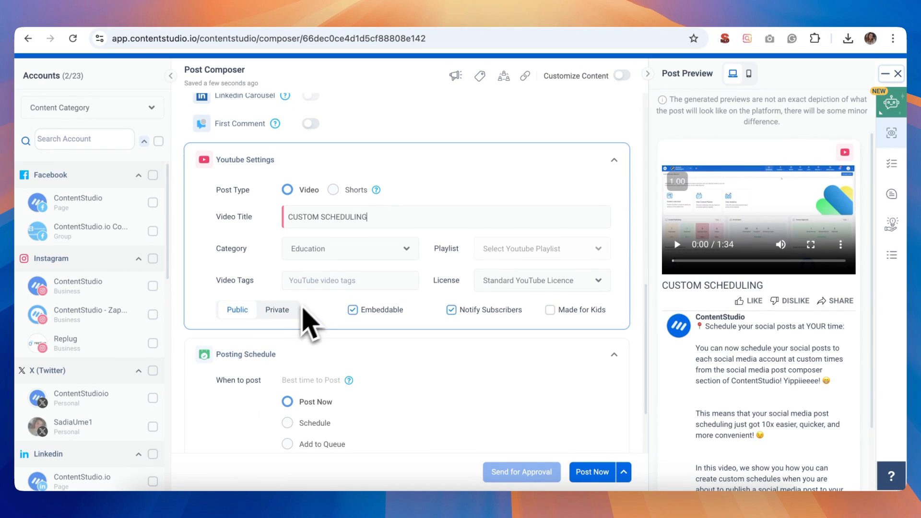
{"action": "left_click", "coordinate": [326, 279]}
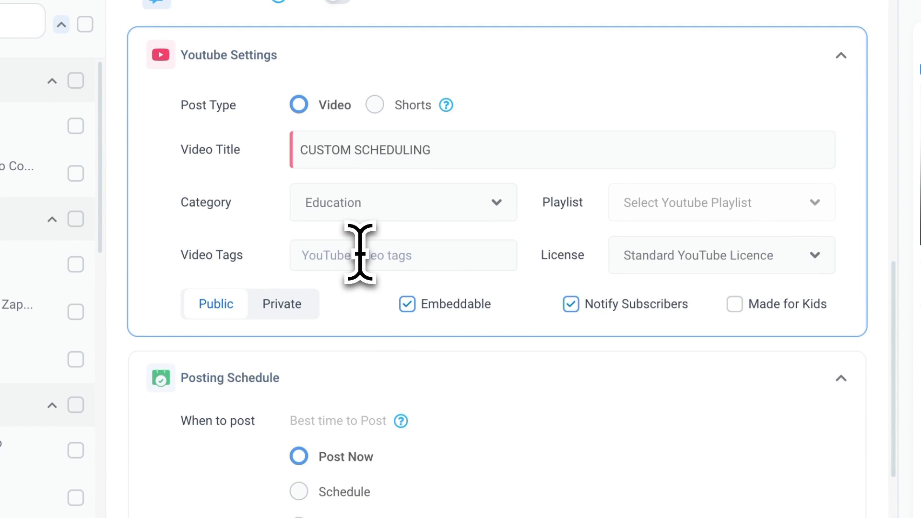
{"action": "left_click", "coordinate": [295, 307]}
{"action": "left_click", "coordinate": [229, 308]}
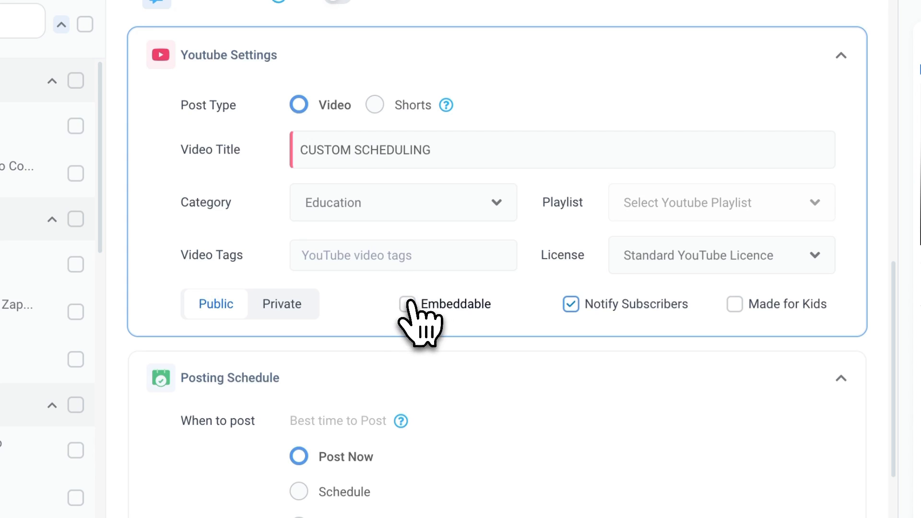
{"action": "left_click", "coordinate": [571, 305]}
{"action": "left_click", "coordinate": [571, 304]}
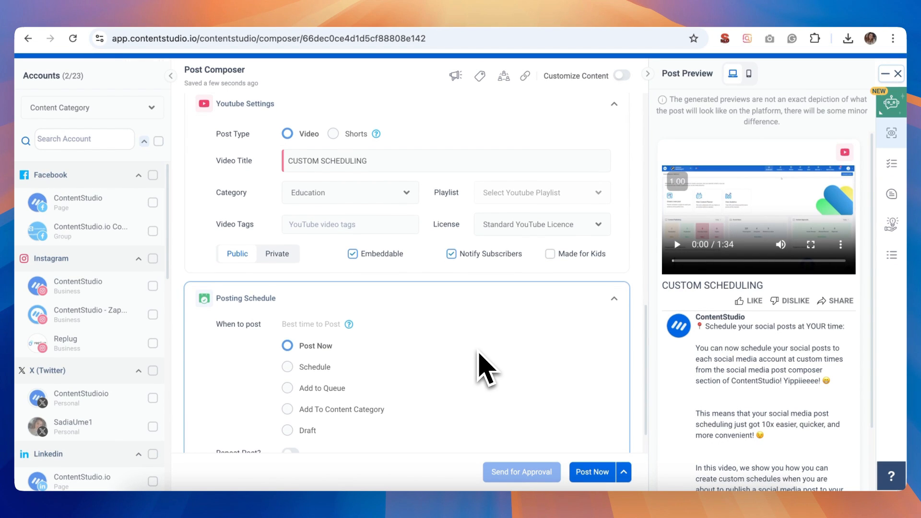
Review the composed post and try the posting options Schedule, Add to Queue, Add To Content Category and Draft.
{"action": "scroll", "coordinate": [485, 372], "scroll_direction": "up", "scroll_amount": 10}
{"action": "scroll", "coordinate": [480, 360], "scroll_direction": "up", "scroll_amount": 4}
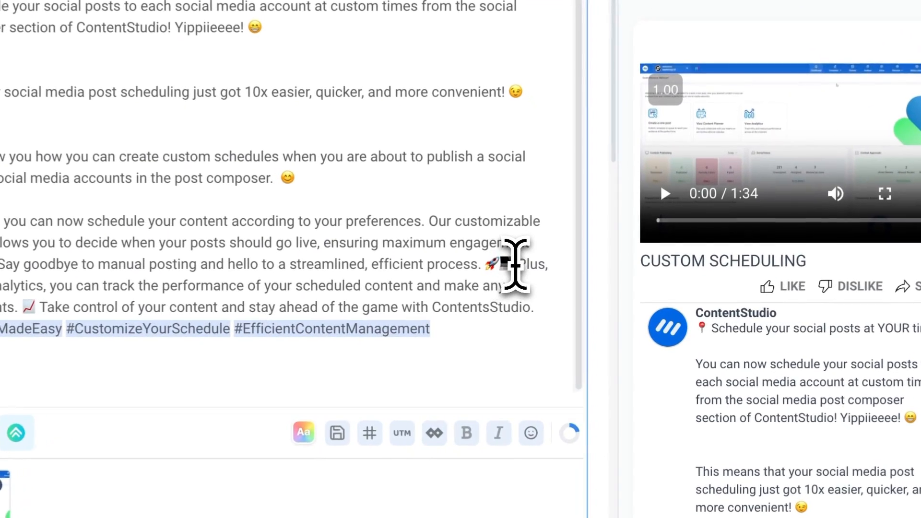
{"action": "scroll", "coordinate": [515, 265], "scroll_direction": "down", "scroll_amount": 10}
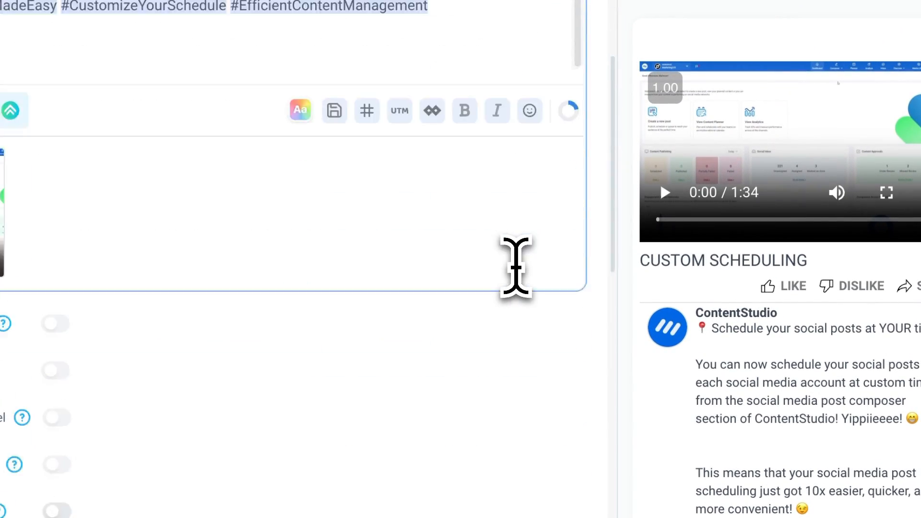
{"action": "scroll", "coordinate": [580, 302], "scroll_direction": "down", "scroll_amount": 2}
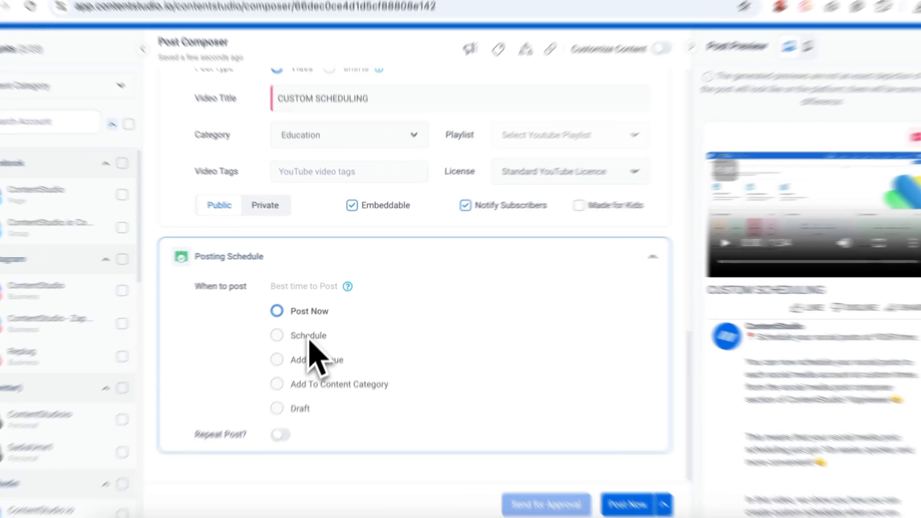
{"action": "left_click", "coordinate": [287, 325]}
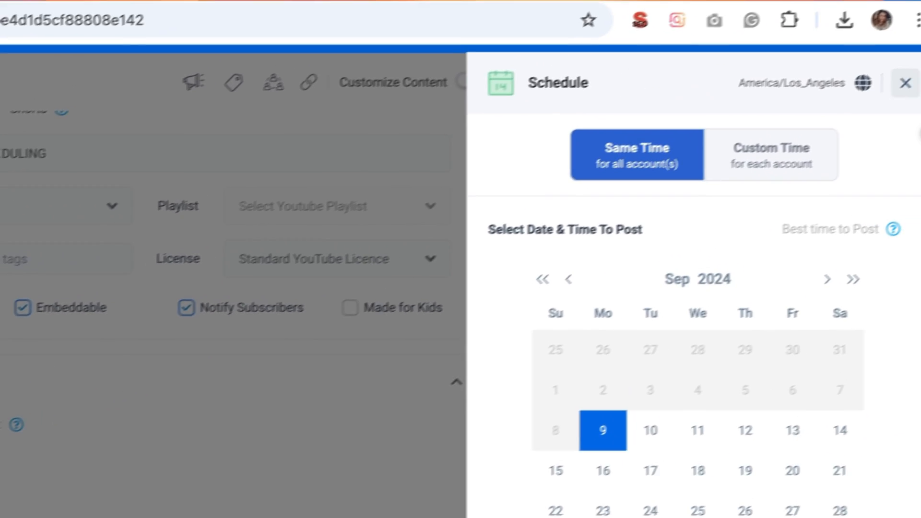
{"action": "left_click", "coordinate": [905, 82]}
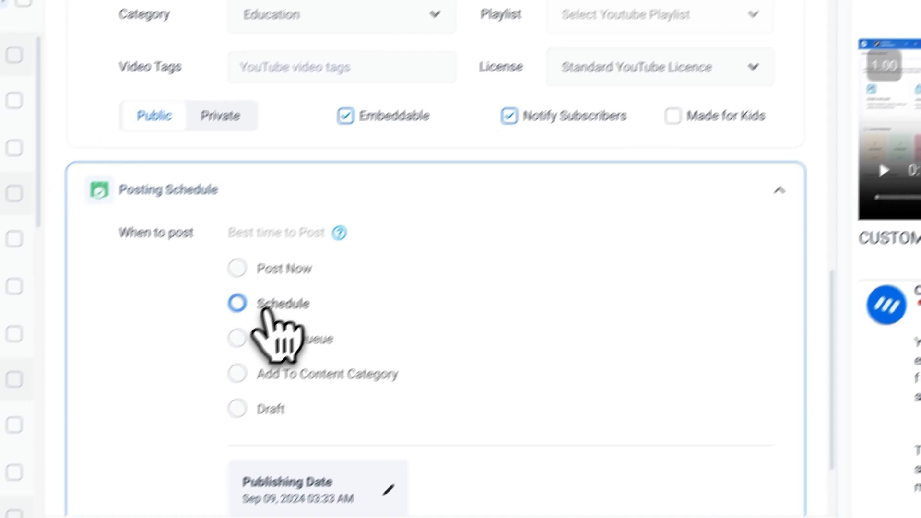
{"action": "left_click", "coordinate": [237, 338]}
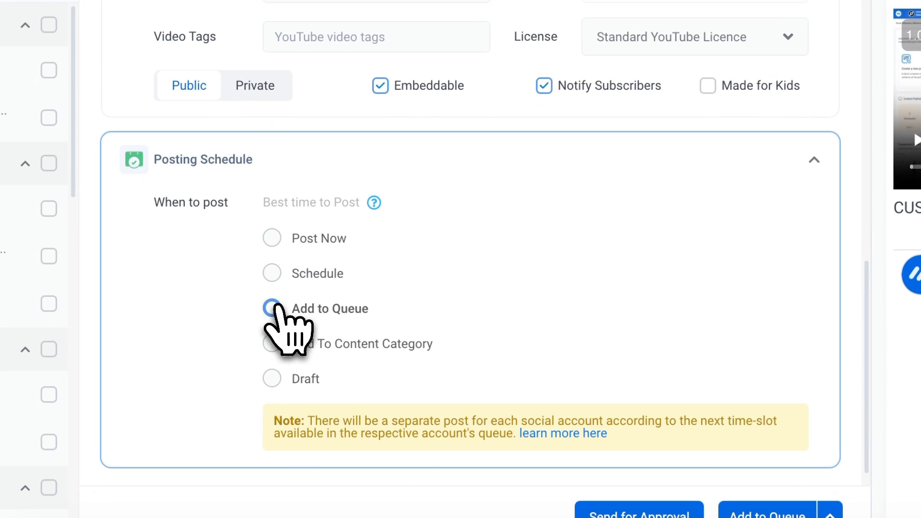
{"action": "left_click", "coordinate": [237, 374]}
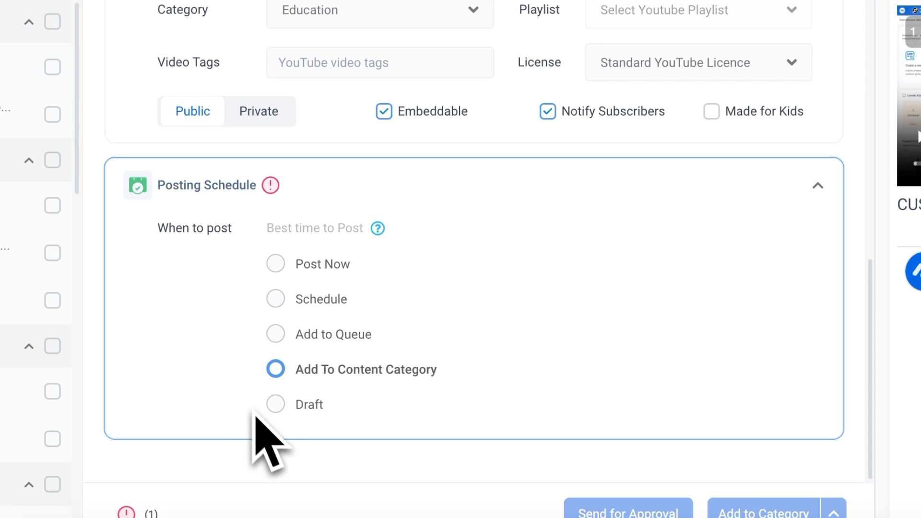
{"action": "left_click", "coordinate": [275, 405]}
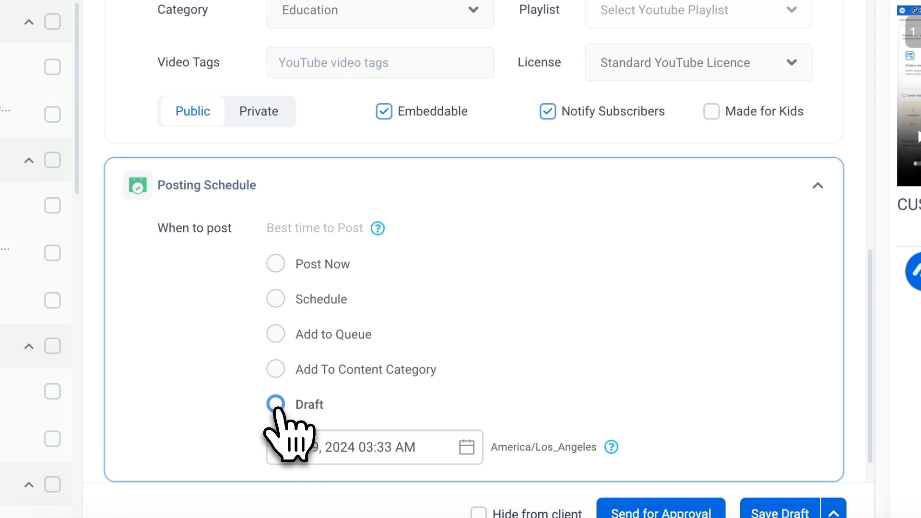
{"action": "scroll", "coordinate": [230, 342], "scroll_direction": "down", "scroll_amount": 1}
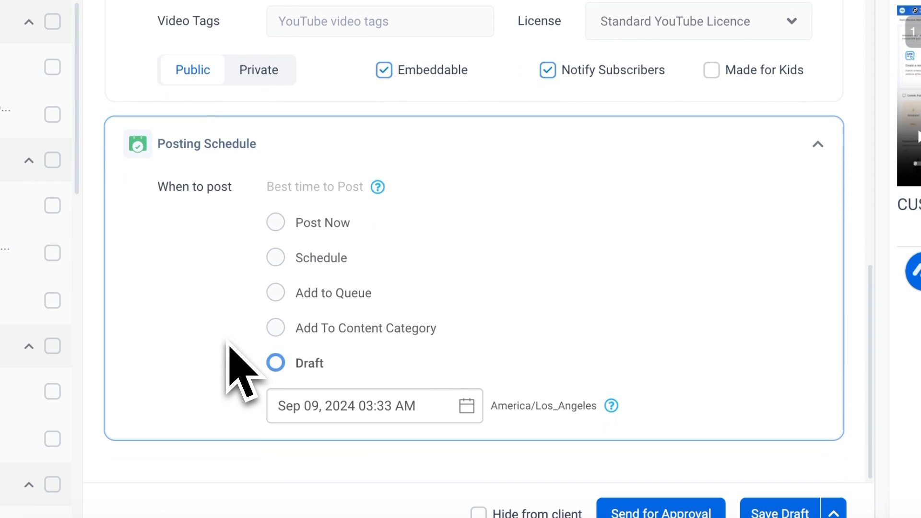
Choose to schedule the post and compare the Same Time and Custom Time modes.
{"action": "scroll", "coordinate": [228, 341], "scroll_direction": "up", "scroll_amount": 1}
{"action": "left_click", "coordinate": [277, 284]}
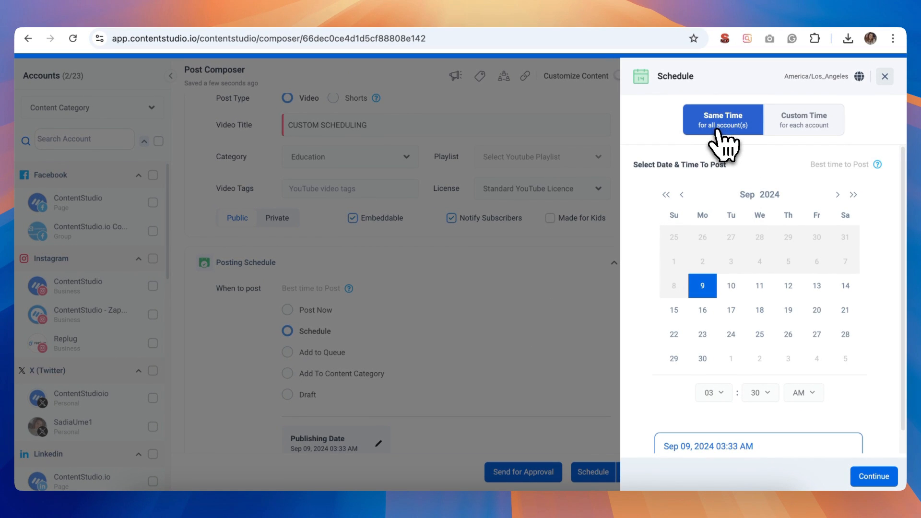
{"action": "left_click", "coordinate": [793, 125]}
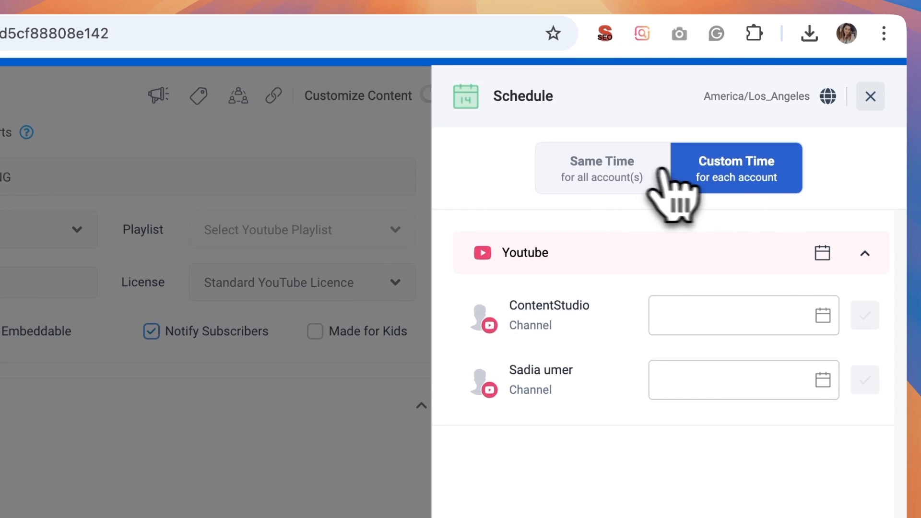
{"action": "left_click", "coordinate": [619, 177]}
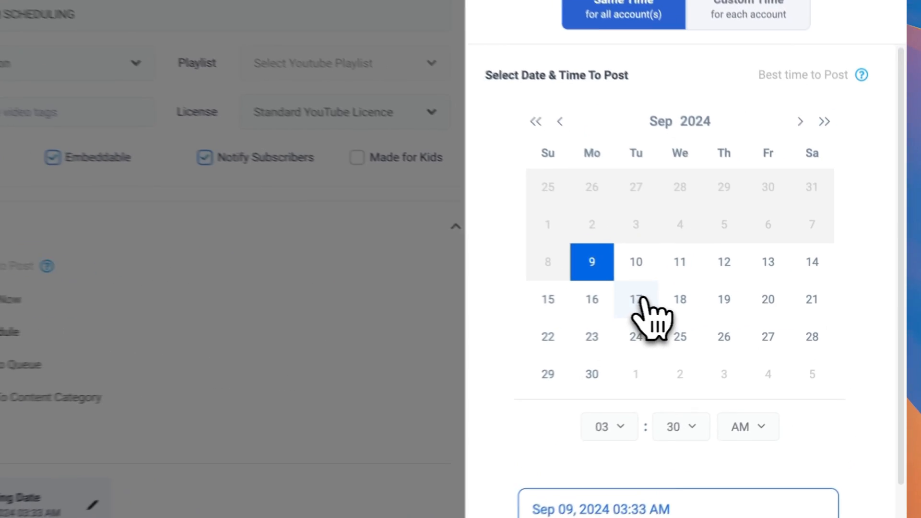
Set the shared posting time for all accounts to Sep 17, 2024 03:00 AM.
{"action": "left_click", "coordinate": [731, 310]}
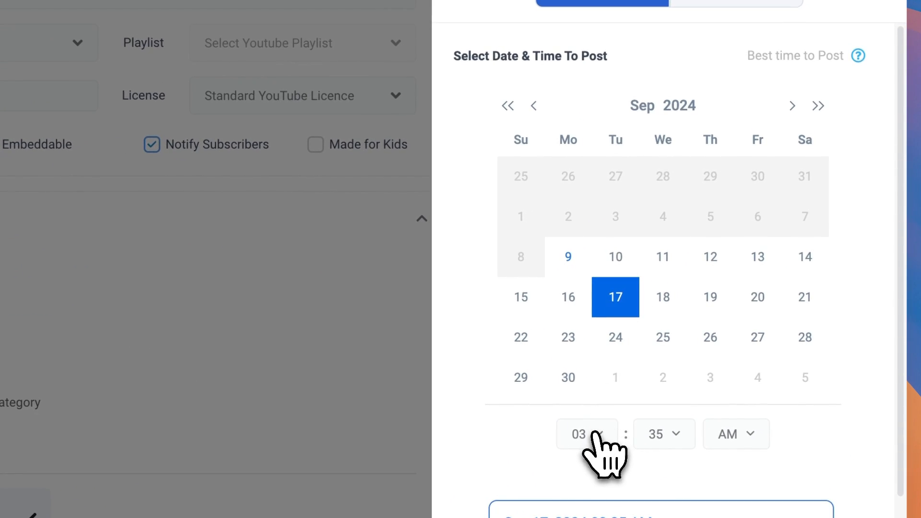
{"action": "left_click", "coordinate": [710, 392]}
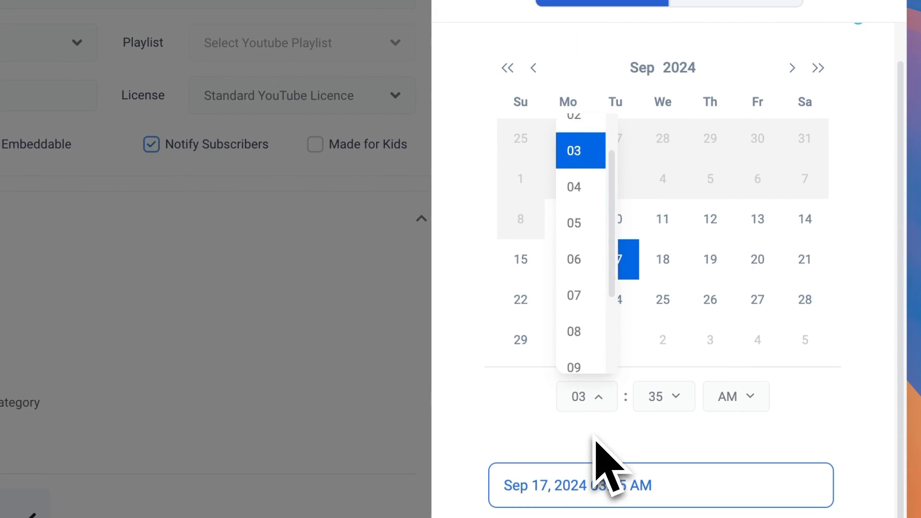
{"action": "left_click", "coordinate": [664, 401]}
{"action": "scroll", "coordinate": [665, 339], "scroll_direction": "up", "scroll_amount": 3}
{"action": "left_click", "coordinate": [661, 136]}
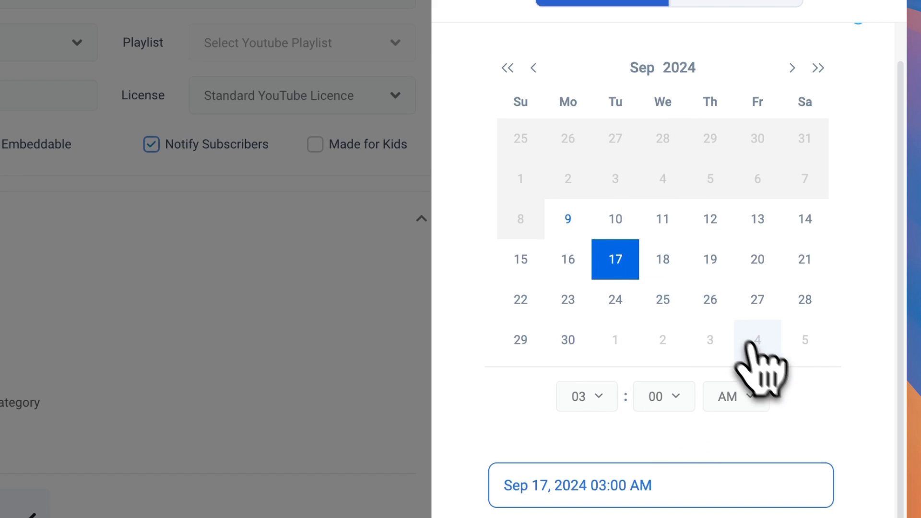
Switch to custom times for each account and set the ContentStudio YouTube channel to Sep 18, 2024 12:50 PM.
{"action": "scroll", "coordinate": [837, 420], "scroll_direction": "up", "scroll_amount": 2}
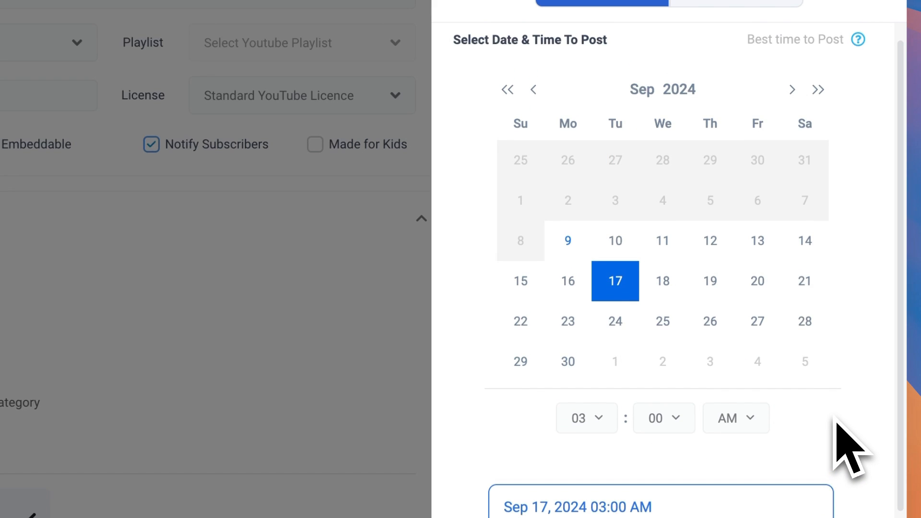
{"action": "scroll", "coordinate": [837, 432], "scroll_direction": "up", "scroll_amount": 3}
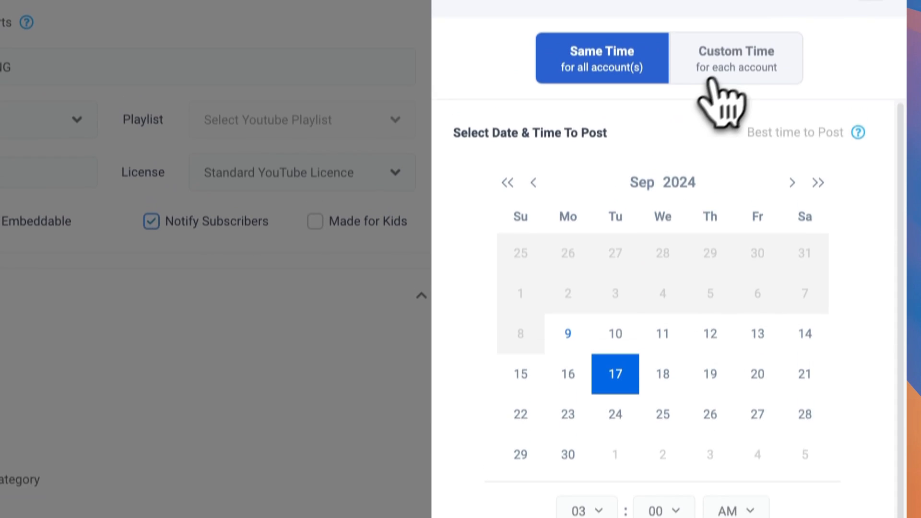
{"action": "left_click", "coordinate": [732, 96]}
{"action": "left_click", "coordinate": [709, 228]}
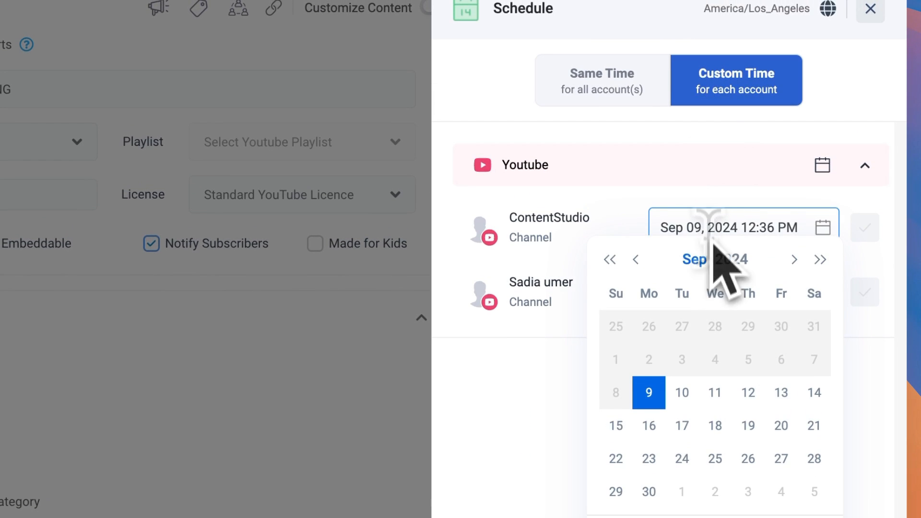
{"action": "scroll", "coordinate": [725, 379], "scroll_direction": "down", "scroll_amount": 5}
{"action": "left_click", "coordinate": [715, 276]}
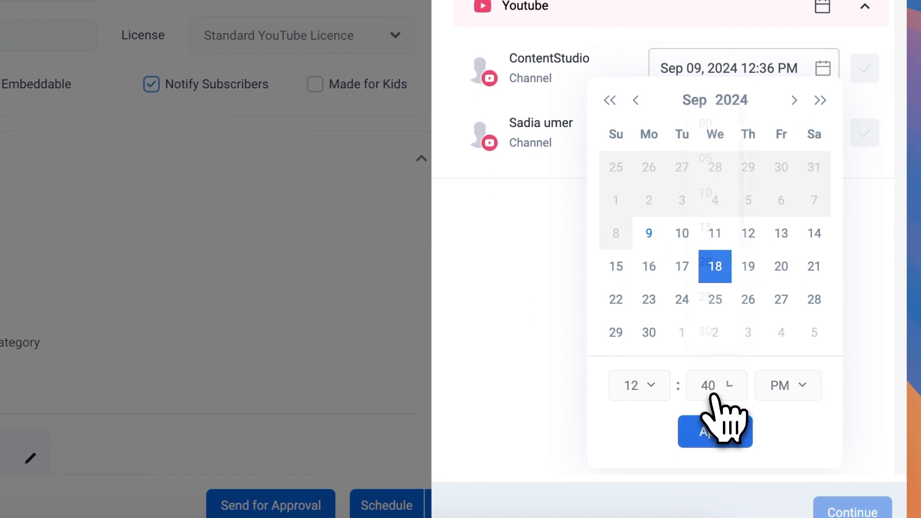
{"action": "left_click", "coordinate": [715, 386]}
{"action": "left_click", "coordinate": [720, 303]}
{"action": "left_click", "coordinate": [715, 431]}
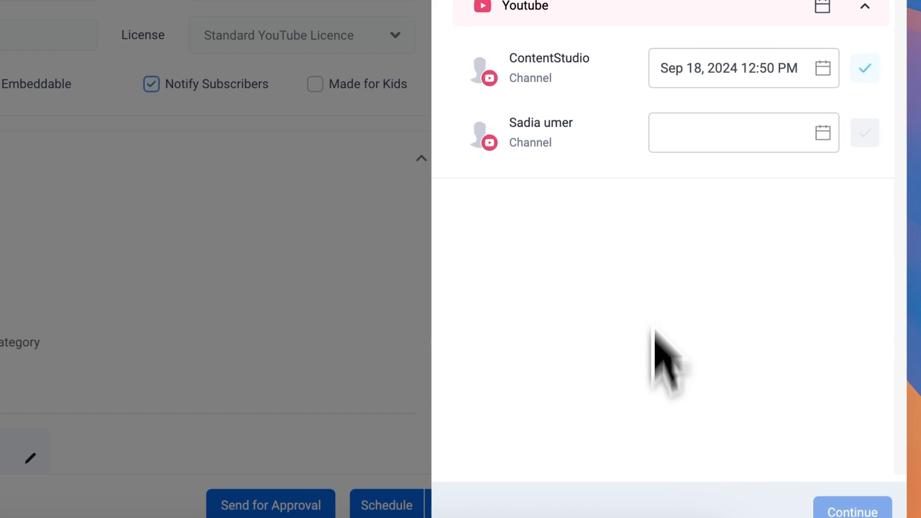
Set the second YouTube channel's custom time to Sep 12, 2024 09:40 PM and apply the custom times to the post.
{"action": "left_click", "coordinate": [716, 134]}
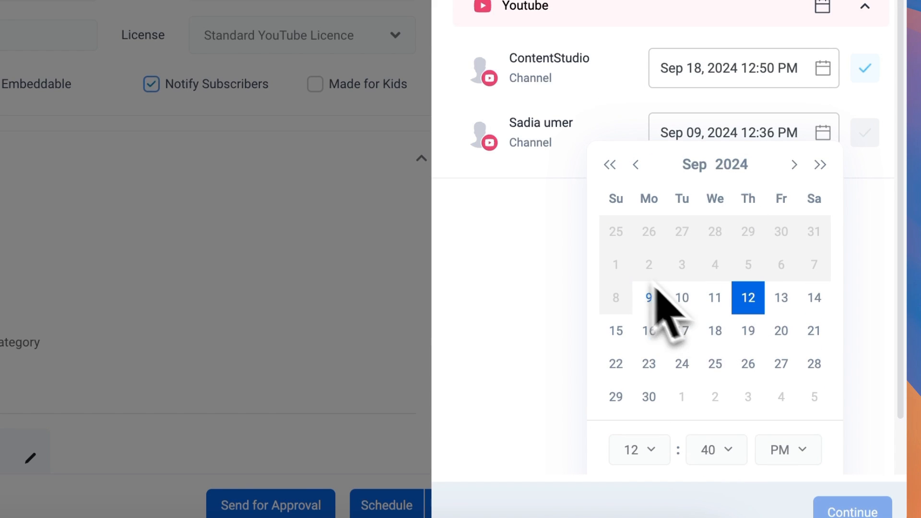
{"action": "left_click", "coordinate": [717, 449]}
{"action": "left_click", "coordinate": [638, 393]}
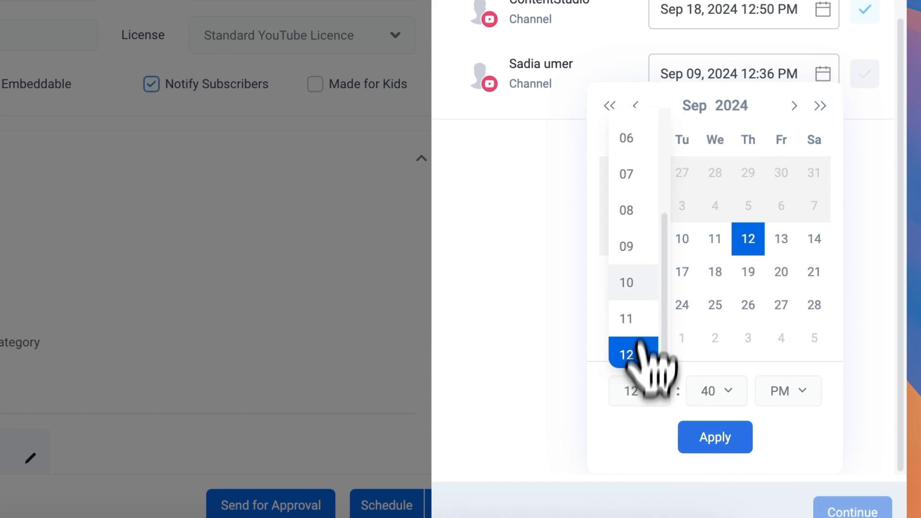
{"action": "left_click", "coordinate": [629, 240]}
{"action": "left_click", "coordinate": [746, 444]}
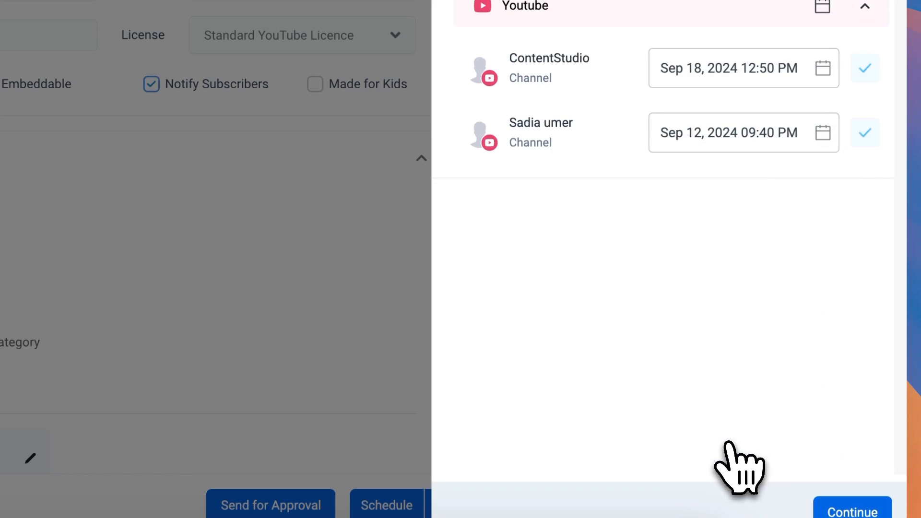
{"action": "left_click", "coordinate": [864, 483]}
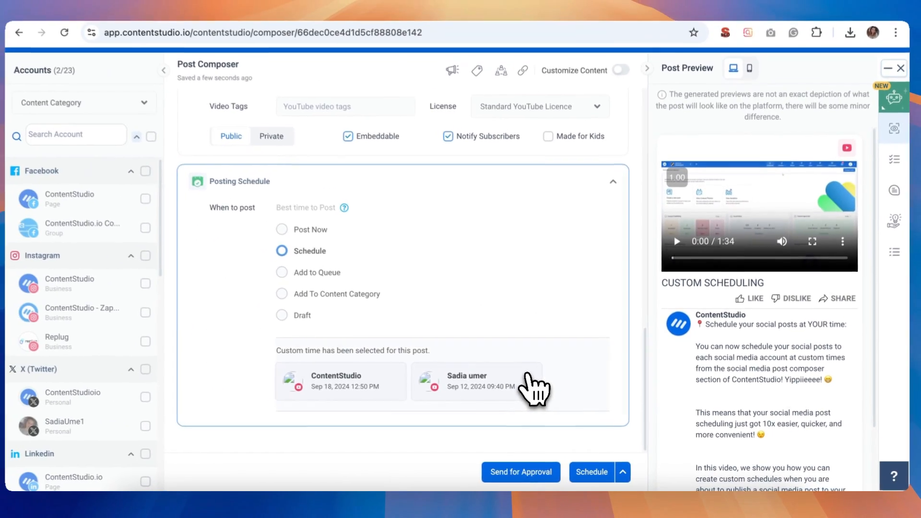
Review the YouTube settings and try the Send for Approval option, selecting one admin as the approver.
{"action": "scroll", "coordinate": [432, 336], "scroll_direction": "up", "scroll_amount": 3}
{"action": "scroll", "coordinate": [535, 382], "scroll_direction": "up", "scroll_amount": 3}
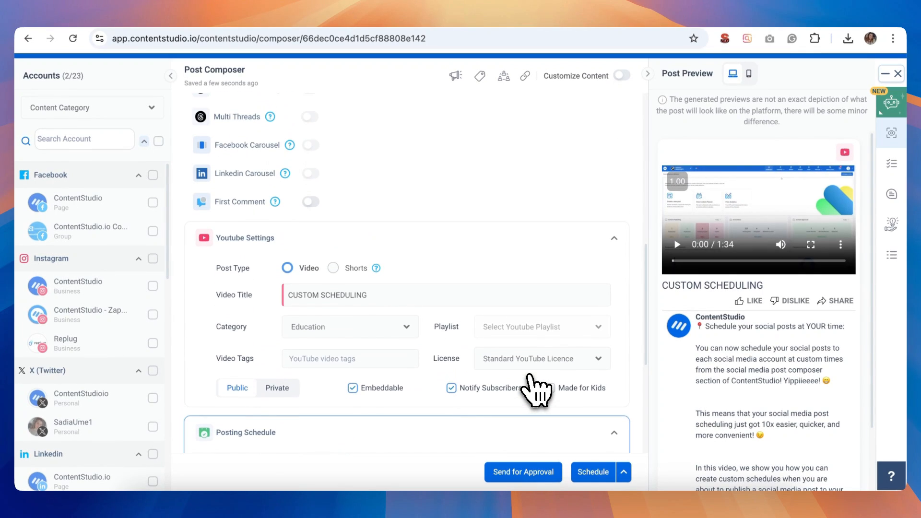
{"action": "scroll", "coordinate": [531, 401], "scroll_direction": "down", "scroll_amount": 5}
{"action": "left_click", "coordinate": [520, 475]}
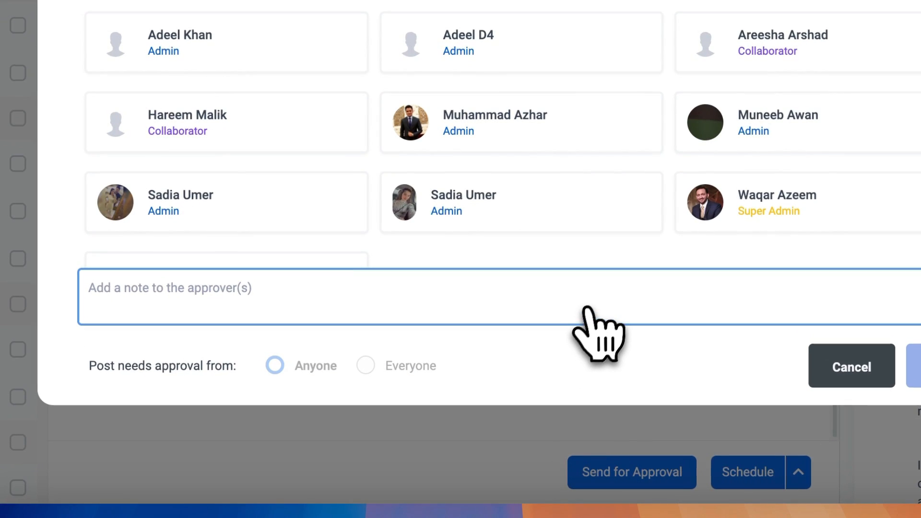
{"action": "scroll", "coordinate": [621, 206], "scroll_direction": "down", "scroll_amount": 2}
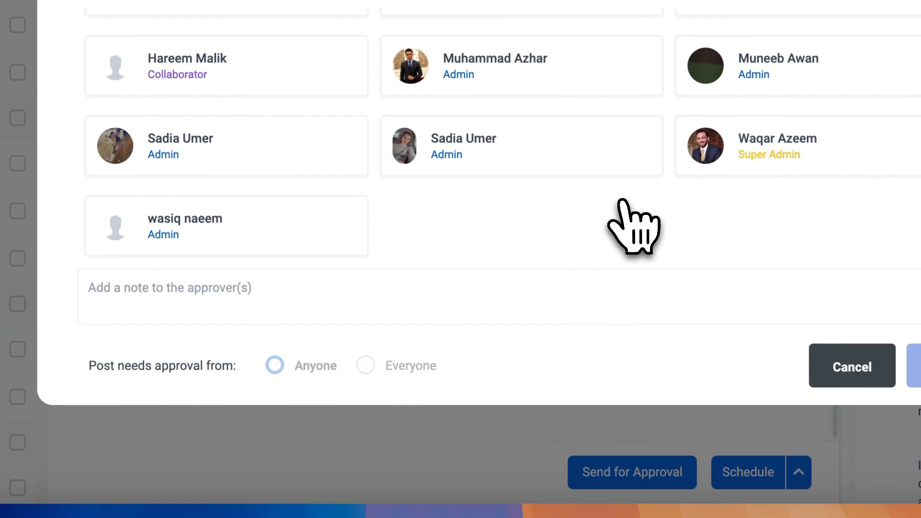
{"action": "scroll", "coordinate": [623, 201], "scroll_direction": "up", "scroll_amount": 2}
{"action": "left_click", "coordinate": [255, 206]}
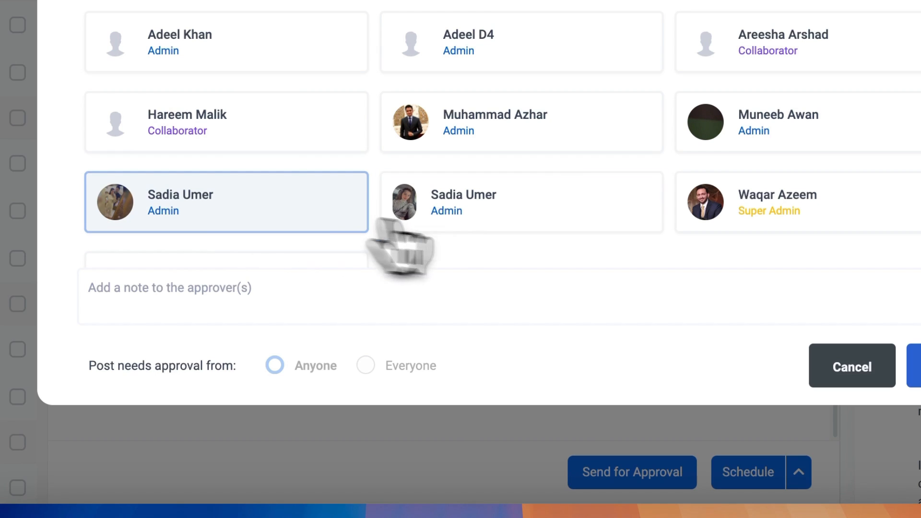
{"action": "scroll", "coordinate": [623, 247], "scroll_direction": "down", "scroll_amount": 2}
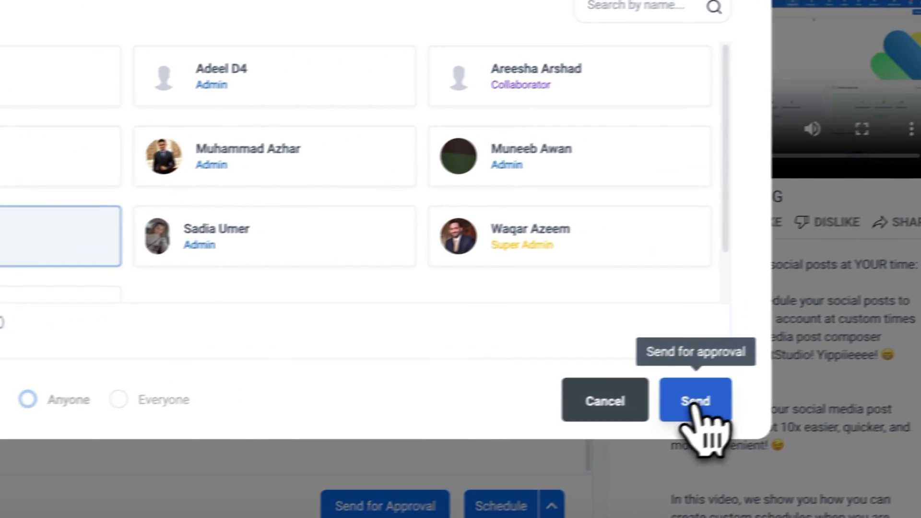
{"action": "left_click", "coordinate": [914, 366]}
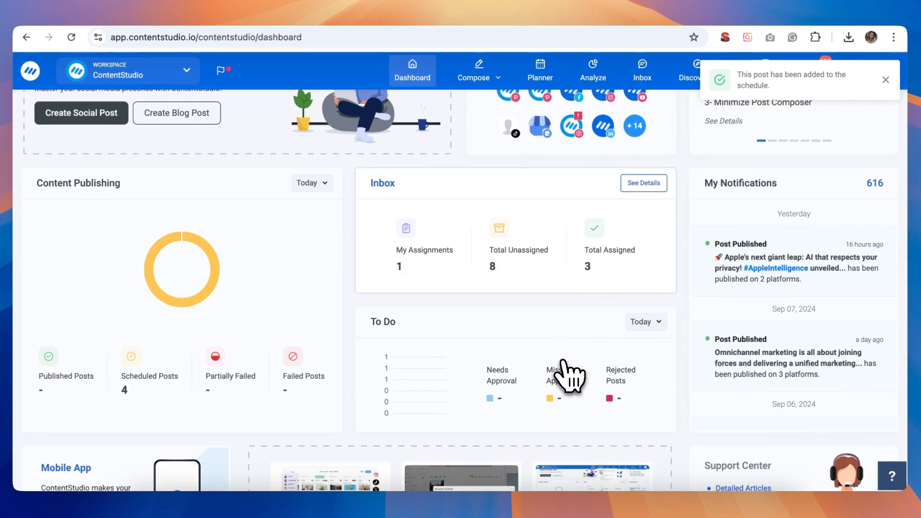
Schedule the post with its custom channel times and look over the dashboard.
{"action": "scroll", "coordinate": [569, 377], "scroll_direction": "down", "scroll_amount": 2}
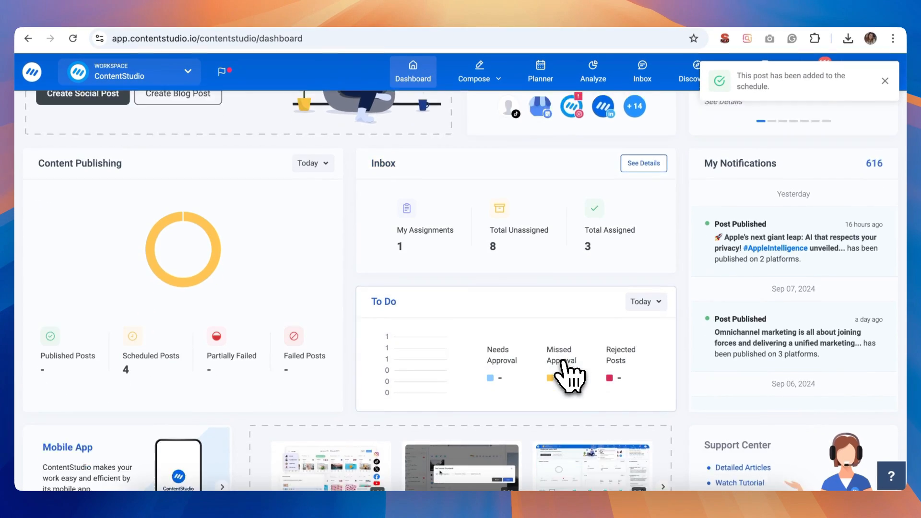
{"action": "scroll", "coordinate": [569, 377], "scroll_direction": "up", "scroll_amount": 2}
{"action": "scroll", "coordinate": [570, 377], "scroll_direction": "up", "scroll_amount": 3}
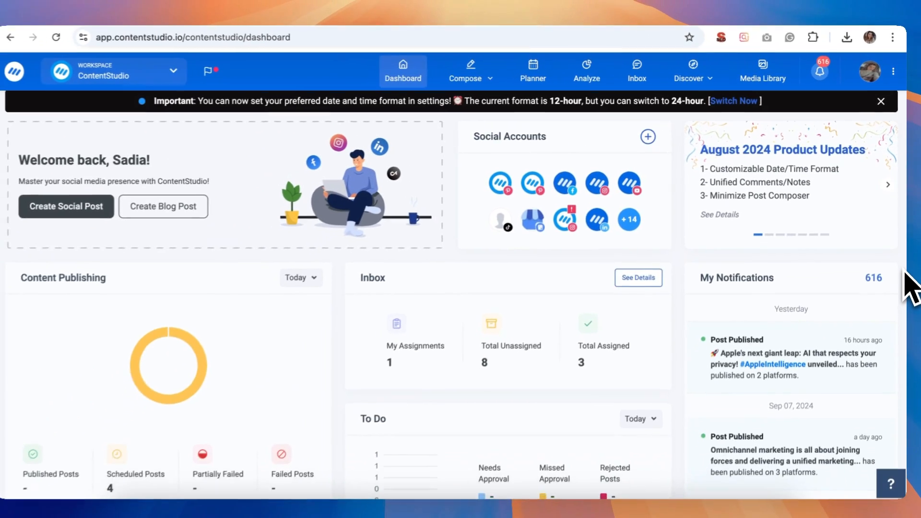
{"action": "scroll", "coordinate": [904, 267], "scroll_direction": "down", "scroll_amount": 1}
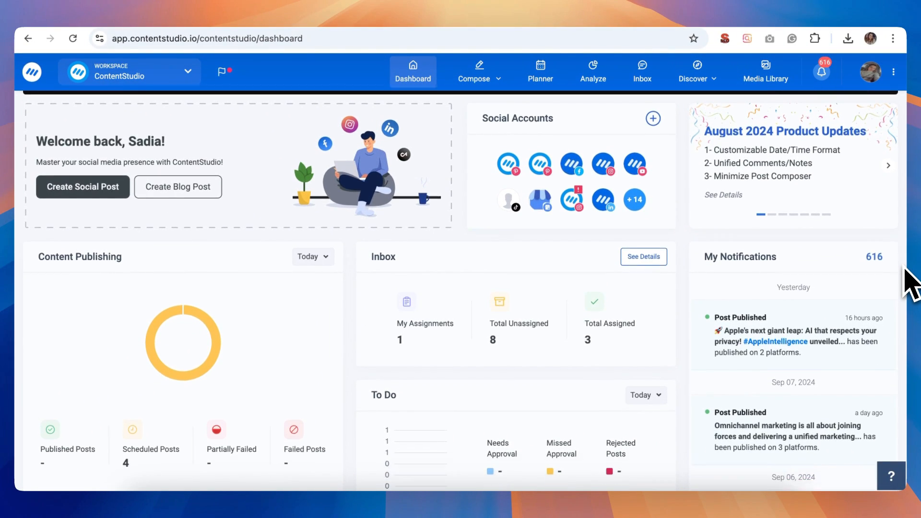
{"action": "scroll", "coordinate": [903, 267], "scroll_direction": "up", "scroll_amount": 1}
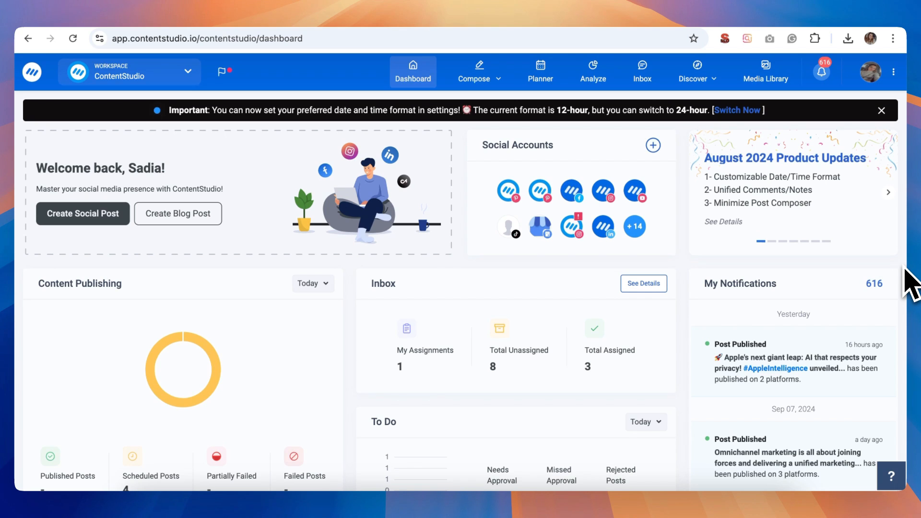